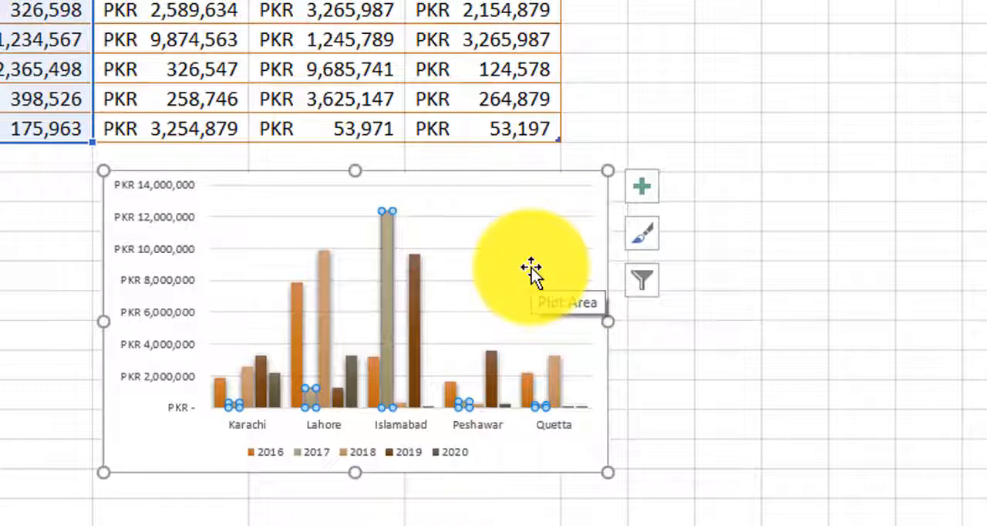
Step: Open the formatting options for the 2017 data series and close the pane again
right_click(385, 239)
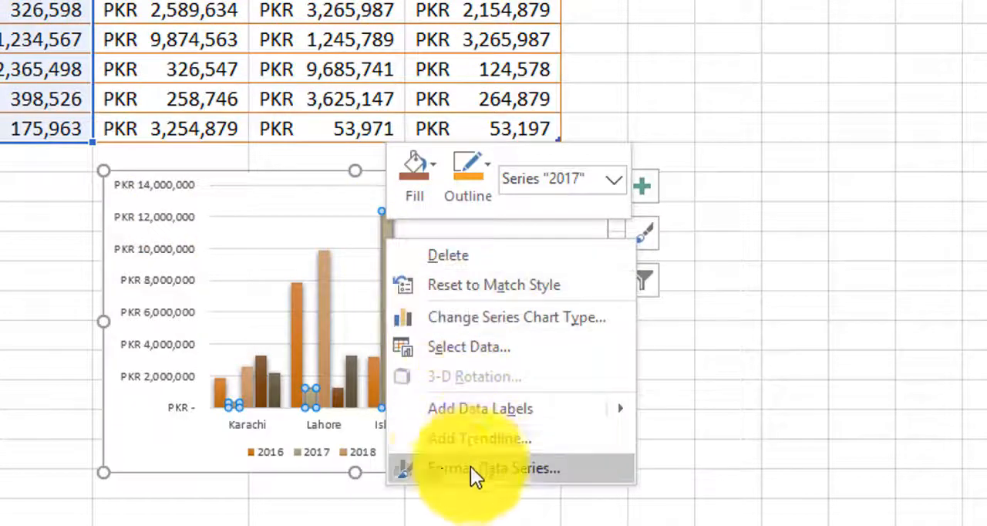
click(542, 469)
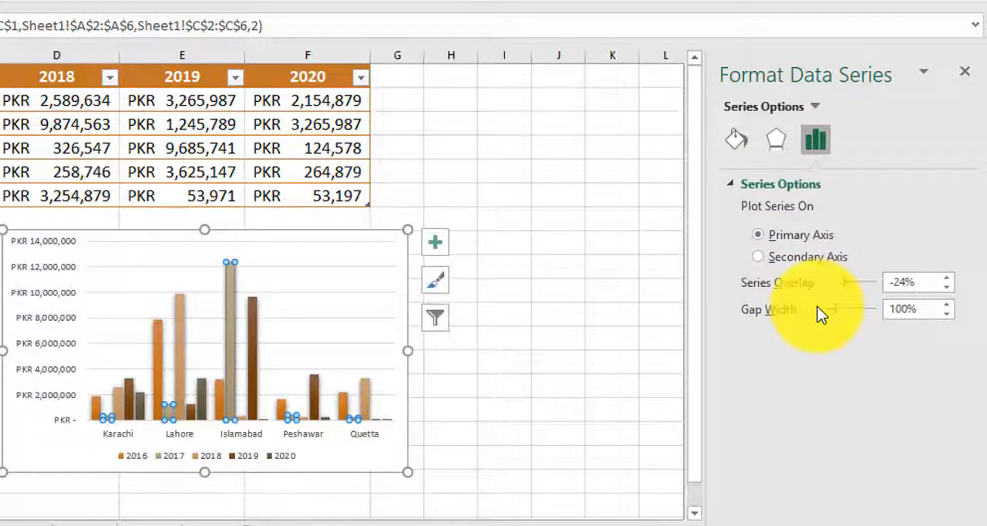
click(964, 75)
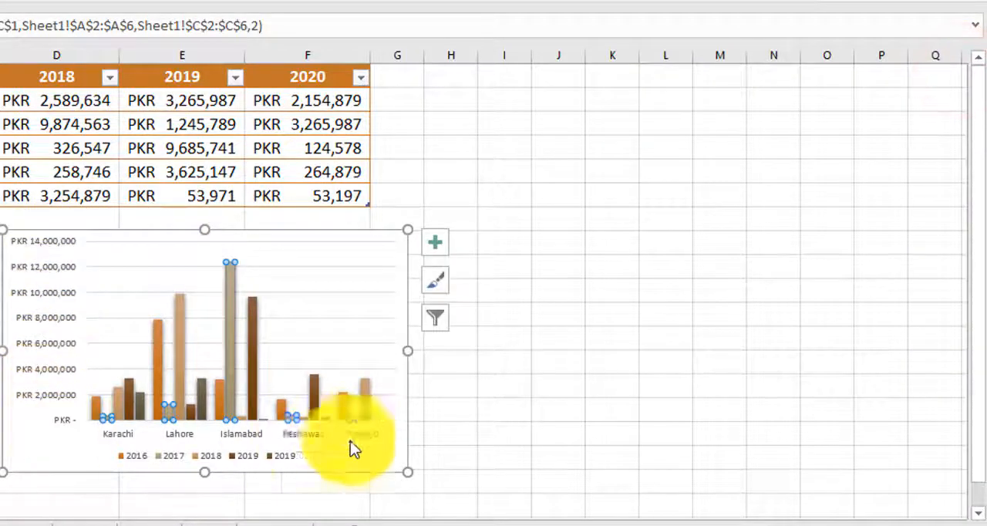
right_click(50, 392)
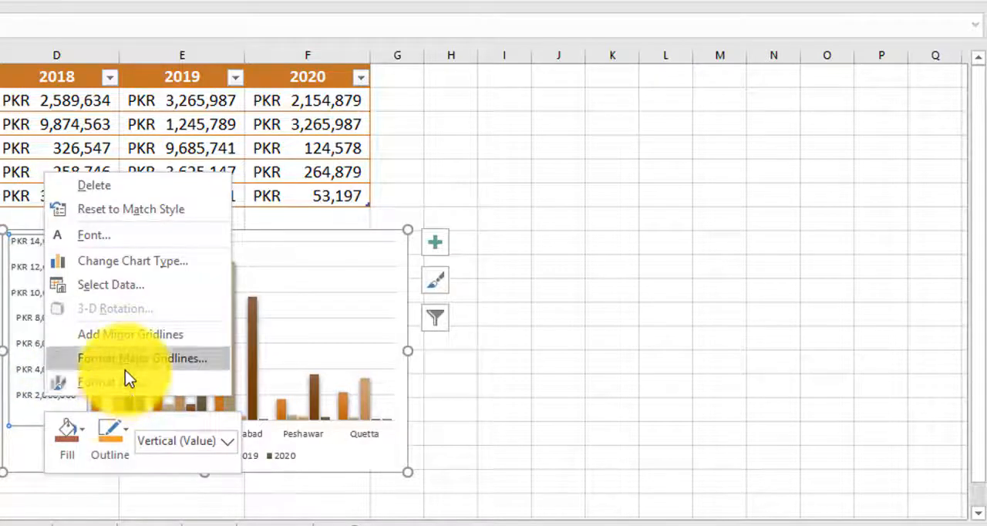
click(286, 456)
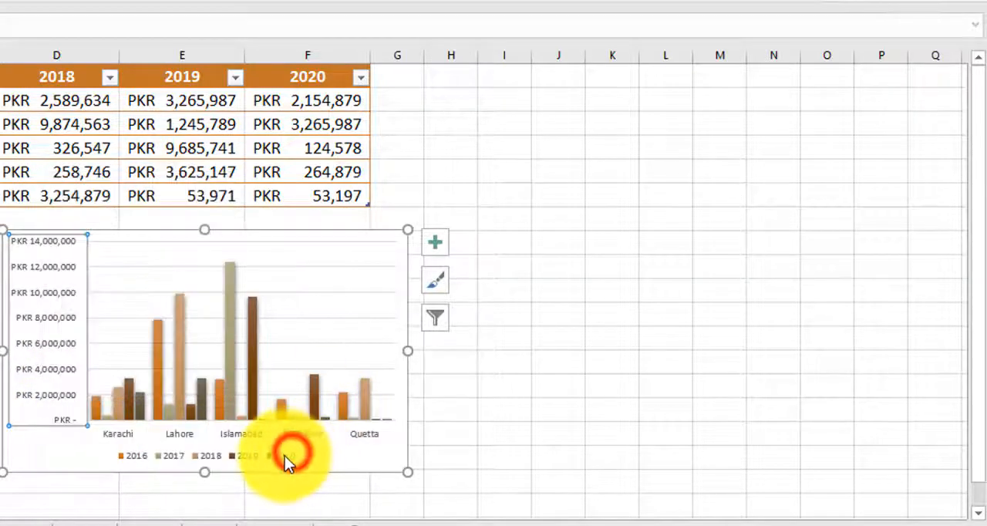
click(284, 457)
right_click(284, 457)
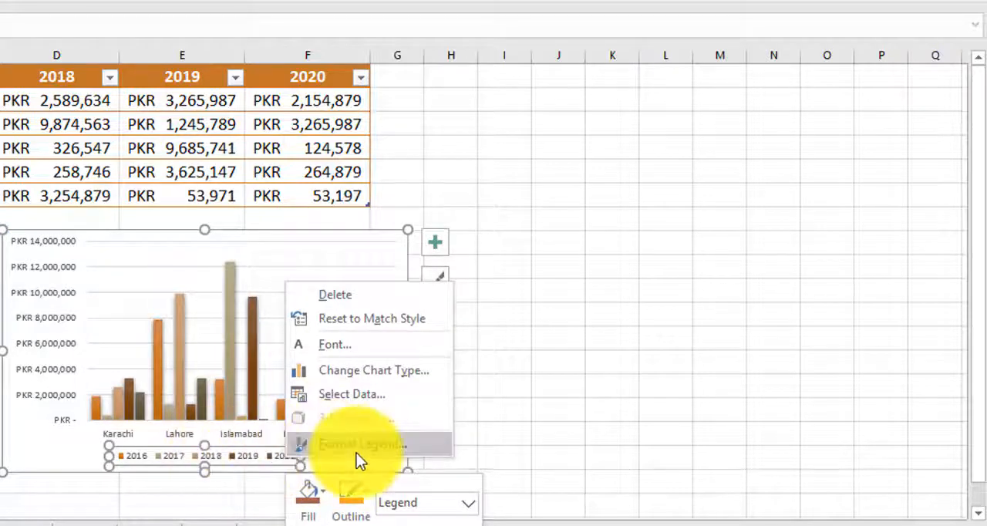
click(247, 456)
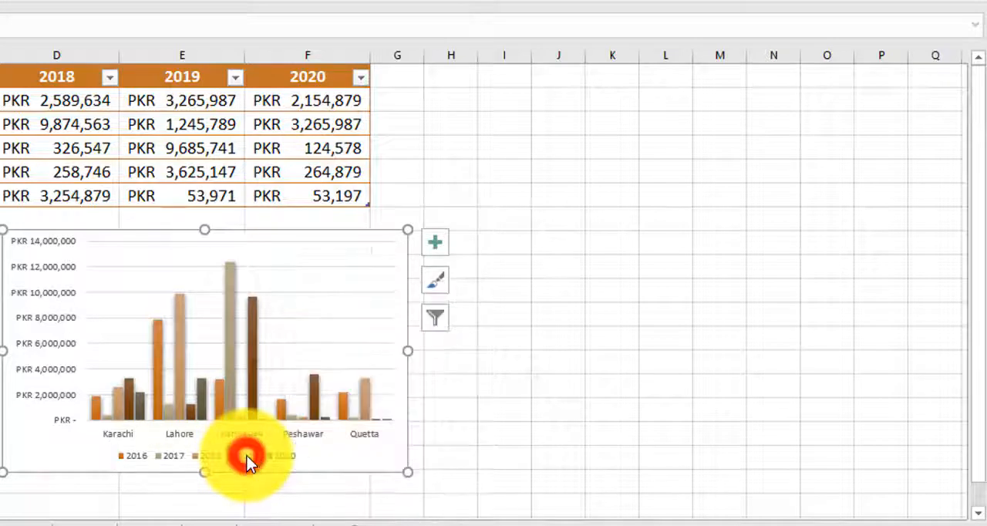
Step: Open the formatting pane for a legend entry and switch it to format the whole legend
double_click(205, 458)
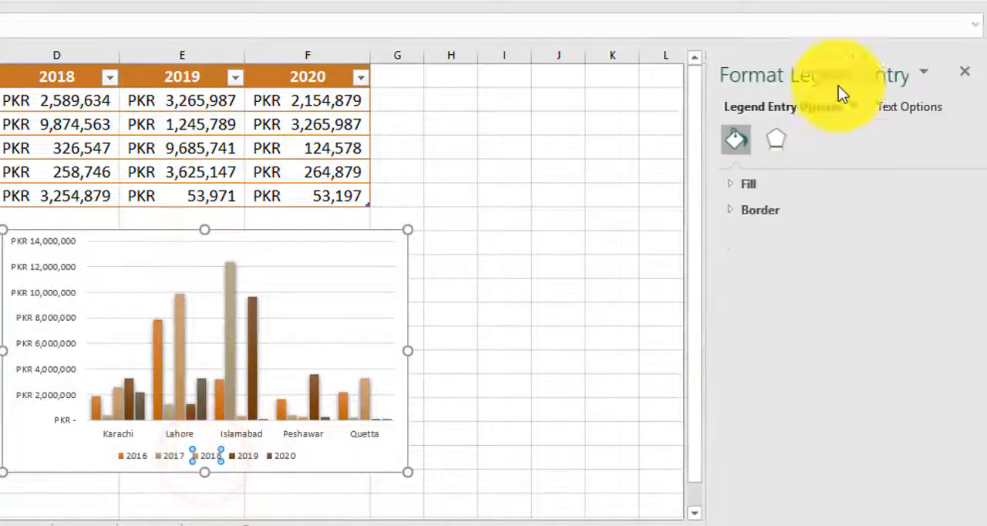
click(922, 76)
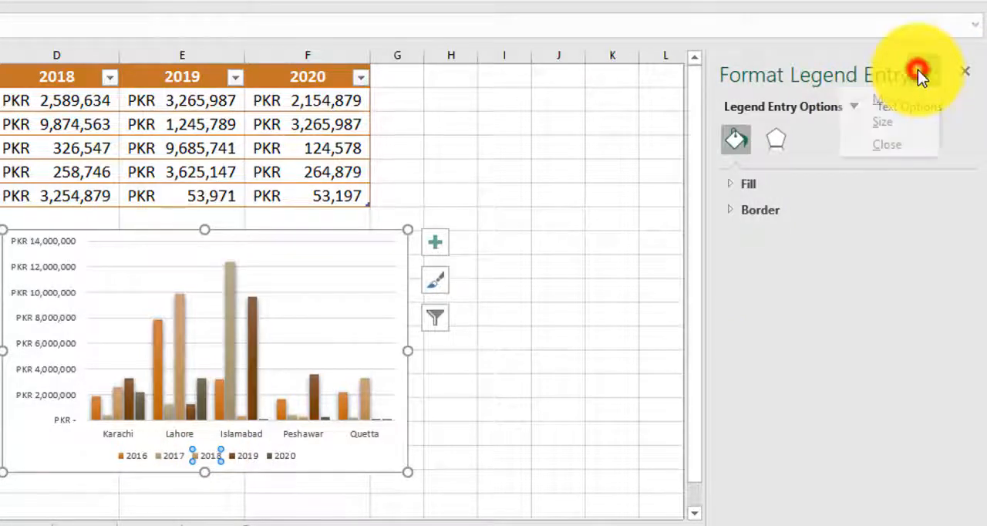
click(867, 222)
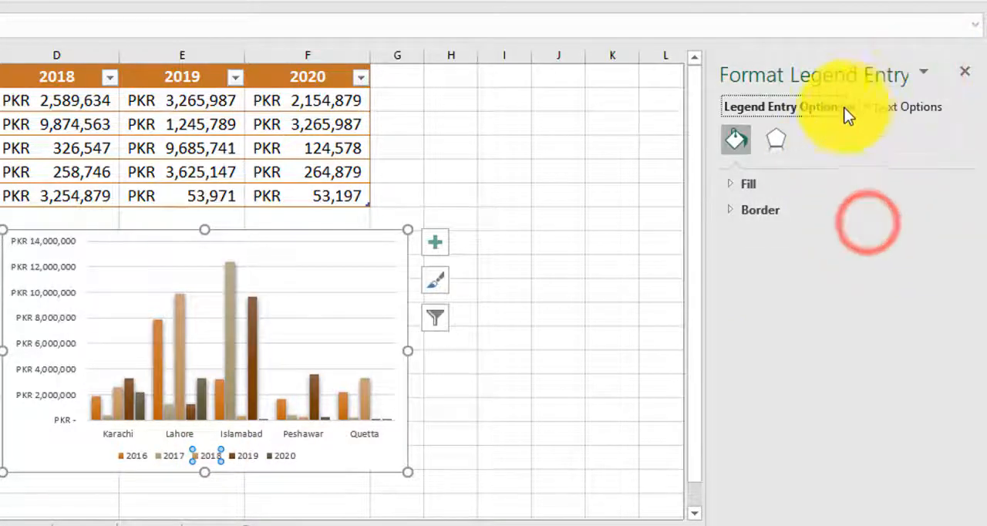
click(823, 106)
click(852, 105)
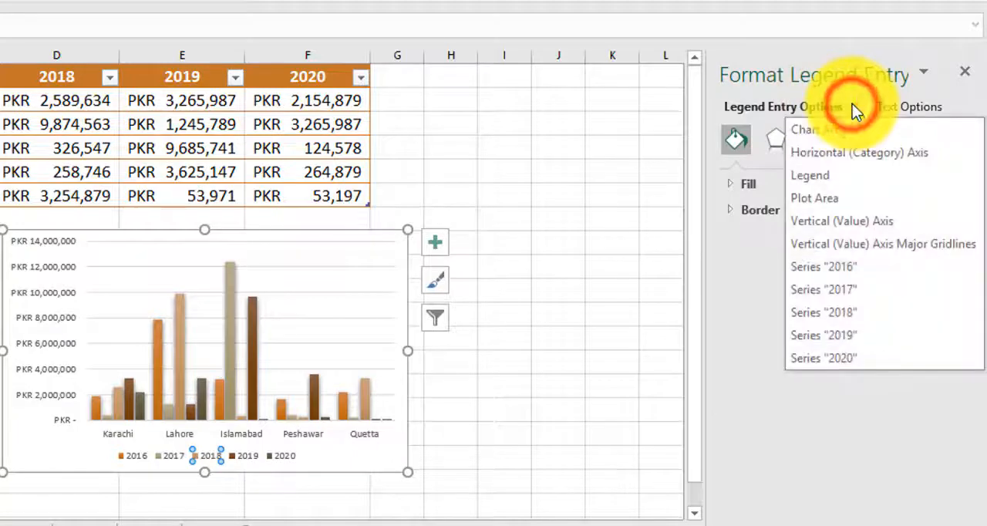
click(827, 175)
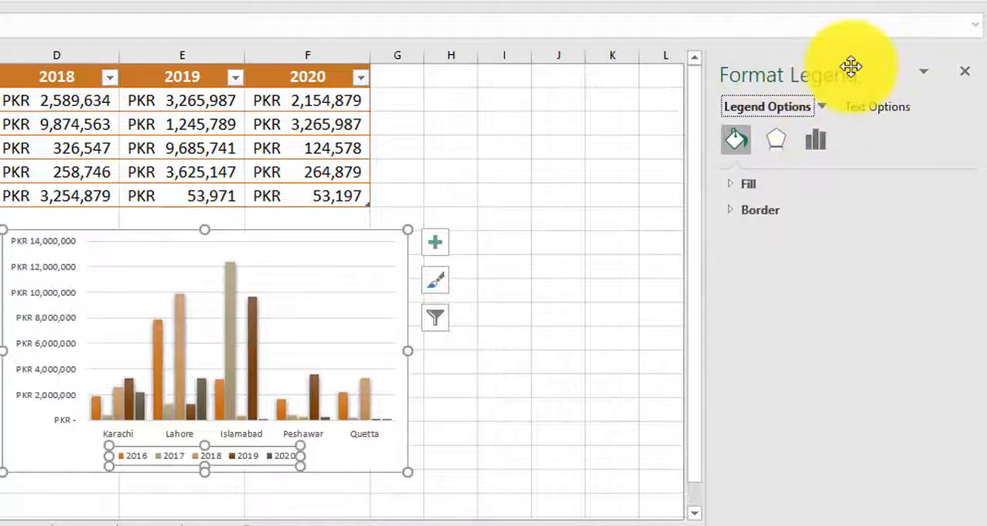
Step: Float the formatting pane over the sheet and dock it back at the side of the window
click(924, 71)
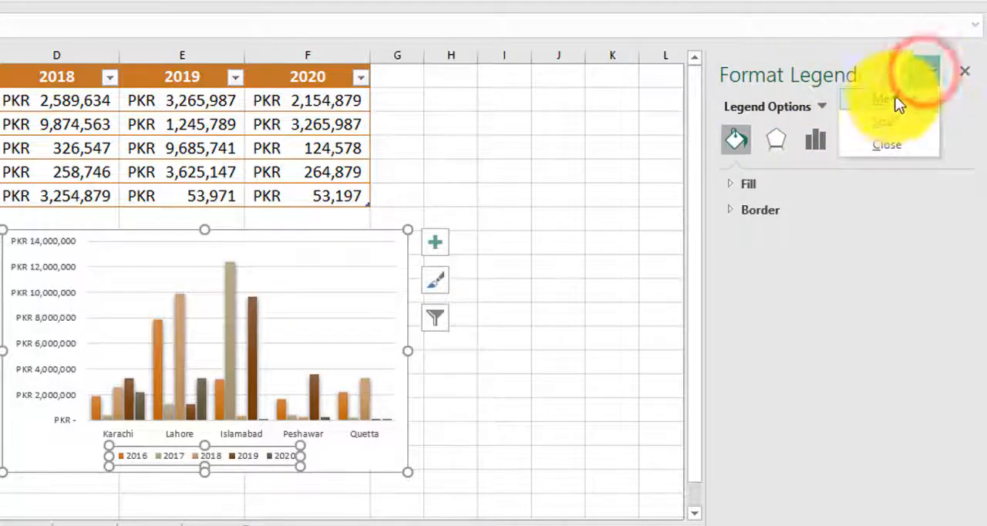
click(848, 239)
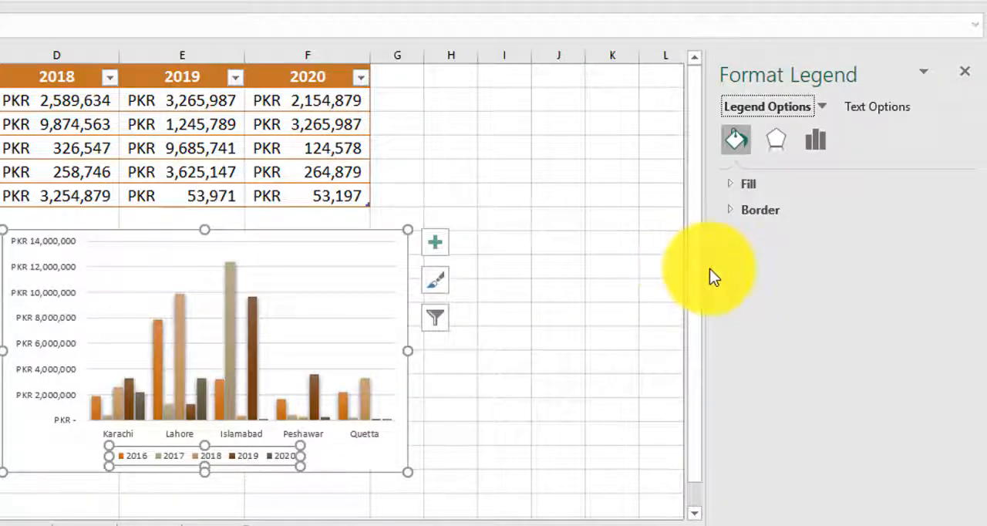
click(705, 268)
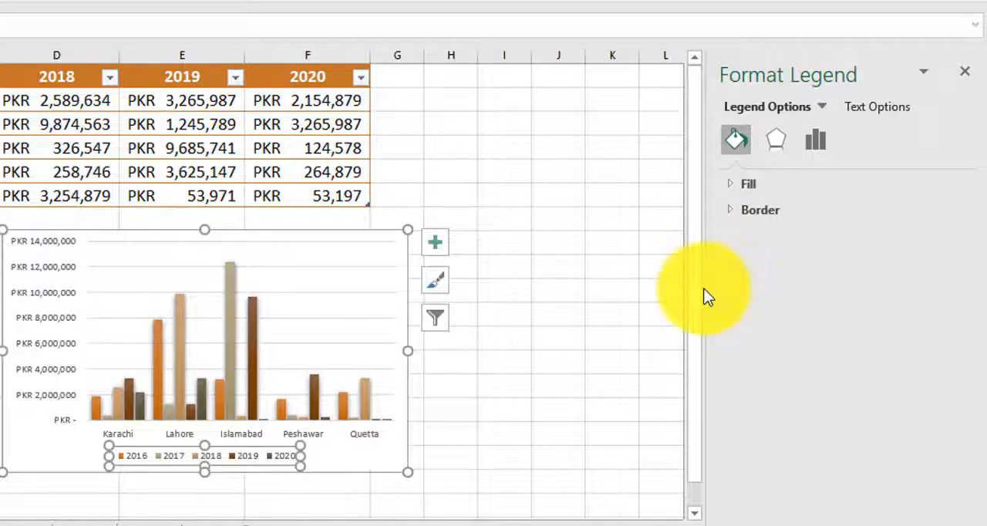
drag(708, 288, 699, 271)
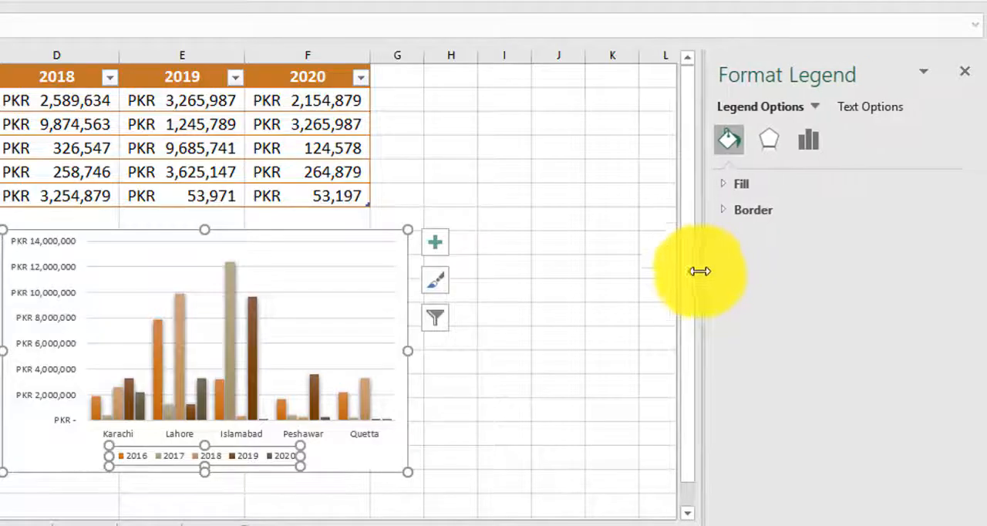
drag(884, 60, 0, 105)
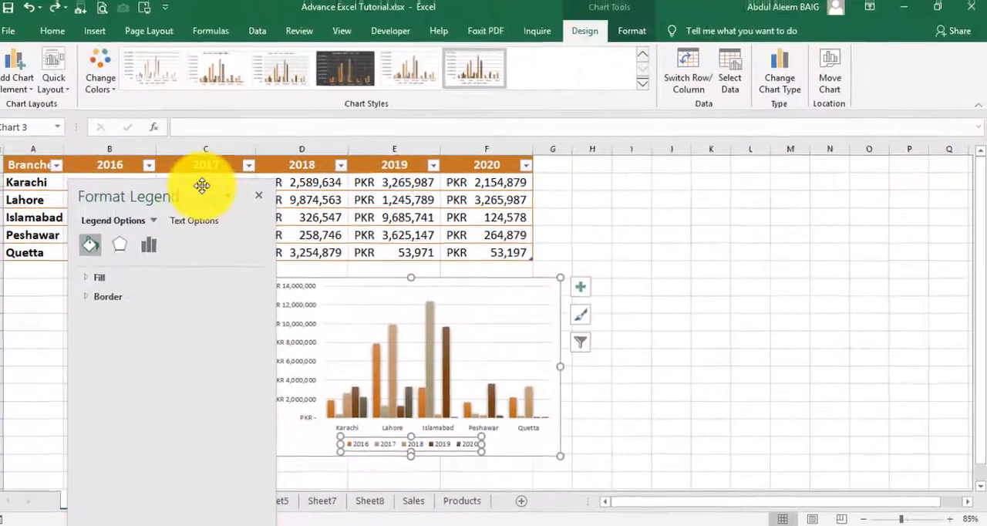
drag(201, 185, 4, 164)
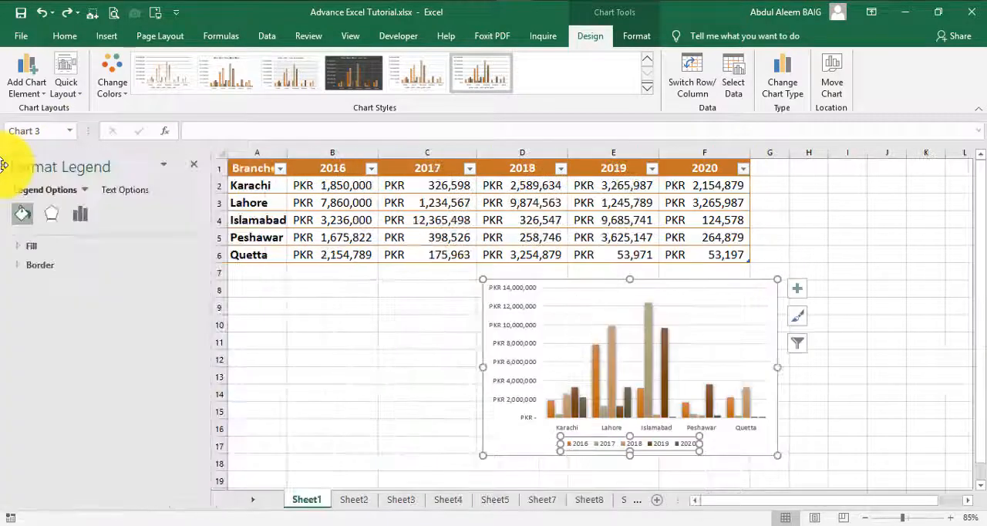
drag(58, 149, 986, 166)
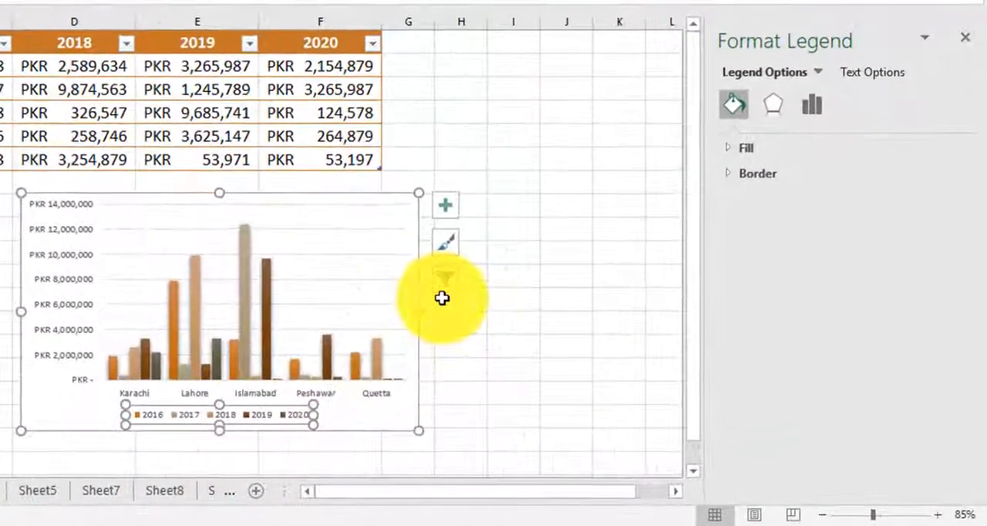
scroll(583, 357, down, 2)
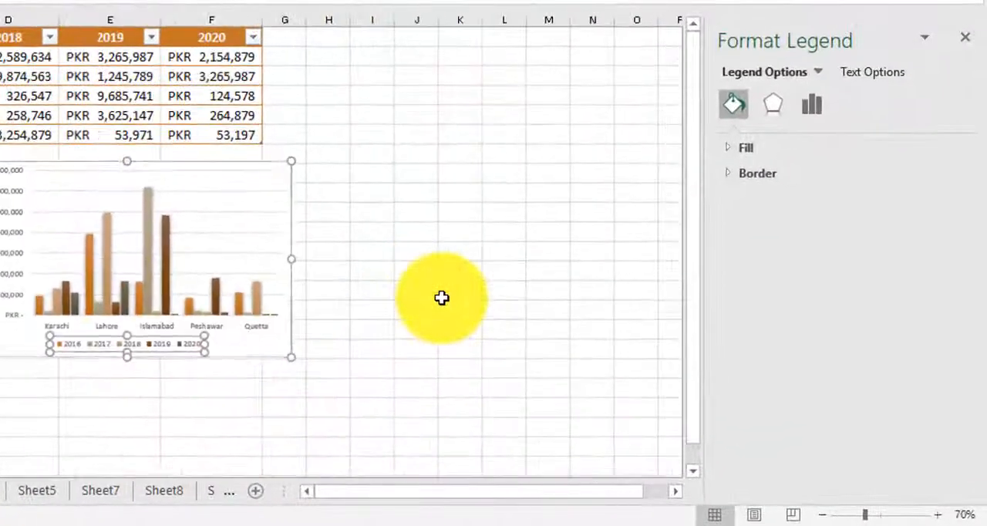
scroll(441, 298, up, 3)
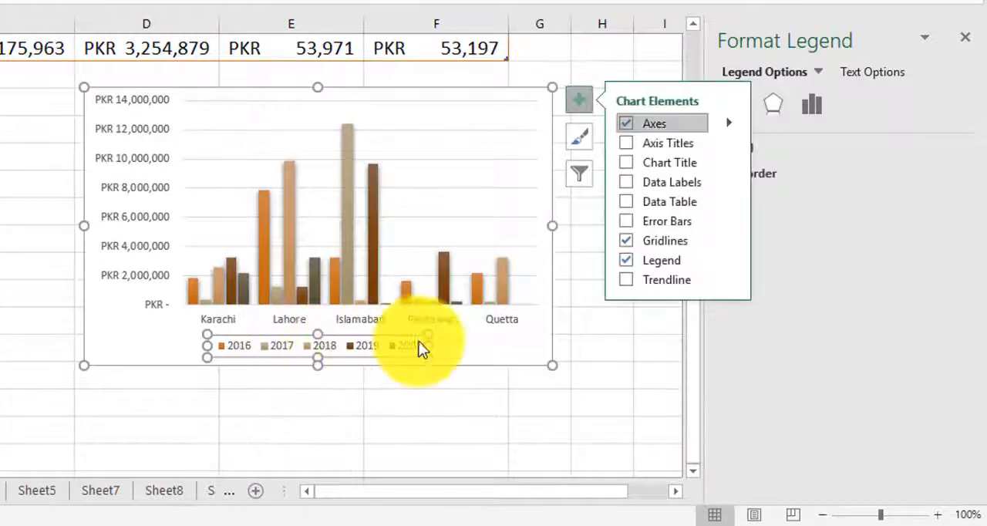
click(402, 346)
click(522, 344)
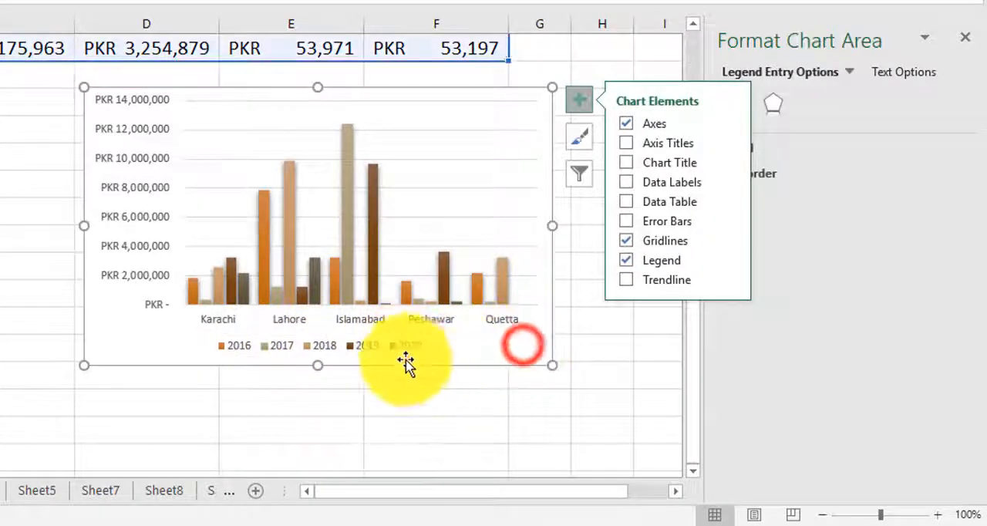
click(621, 332)
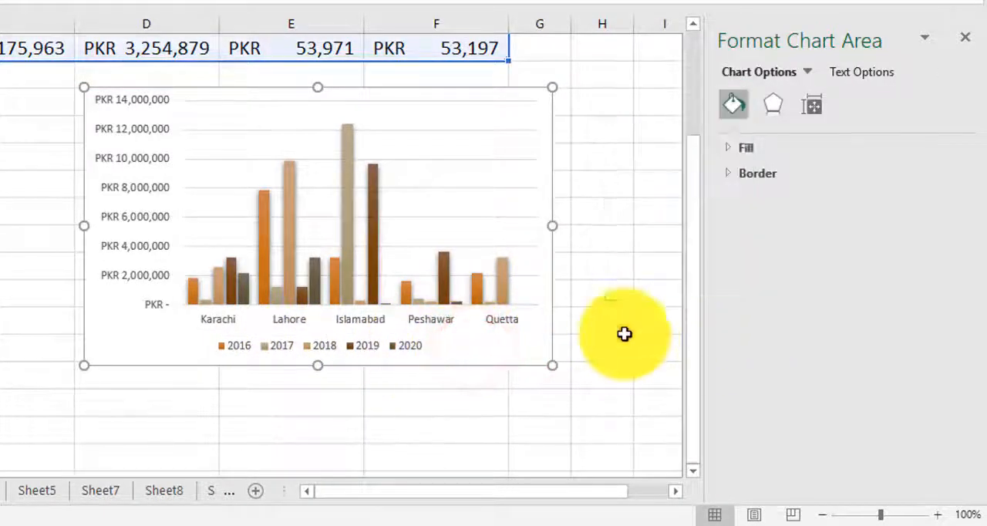
click(415, 347)
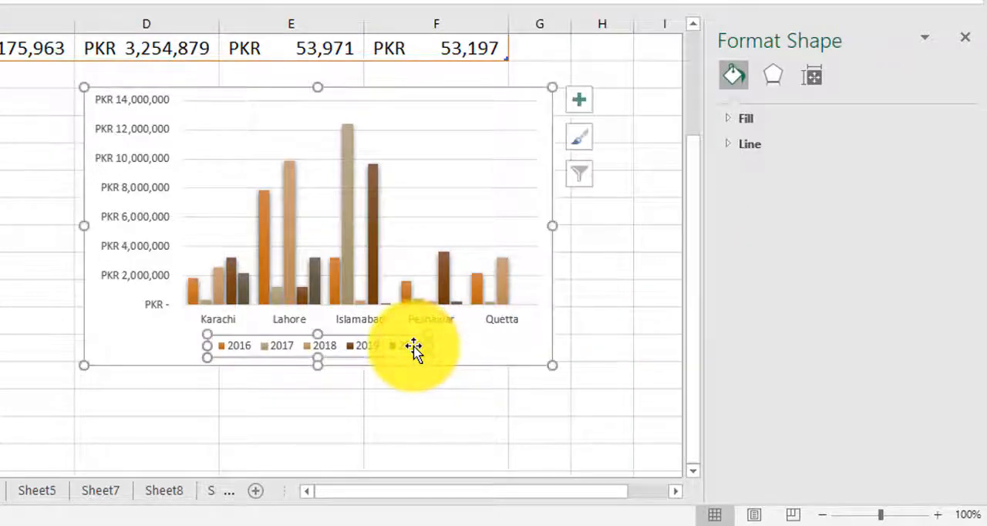
click(584, 324)
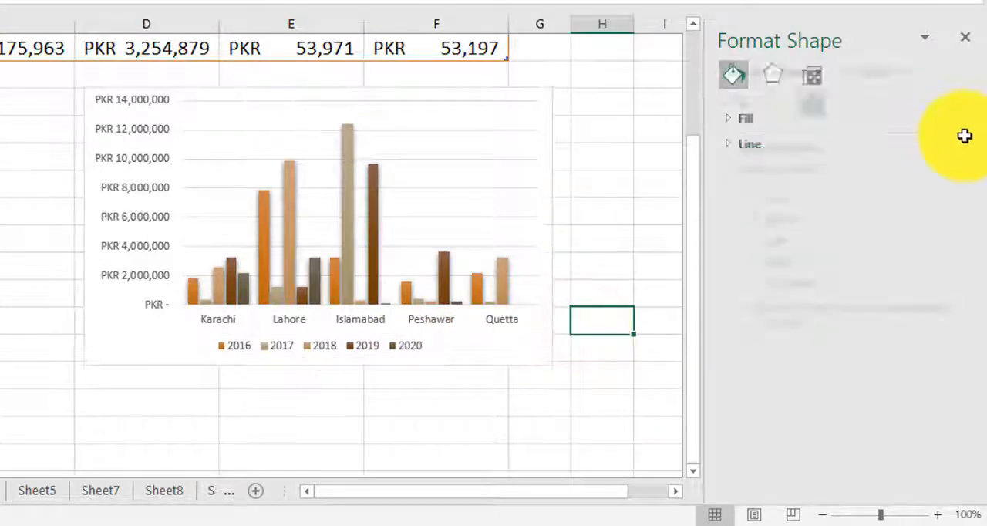
Step: Select the chart legend and open its fill settings
click(324, 345)
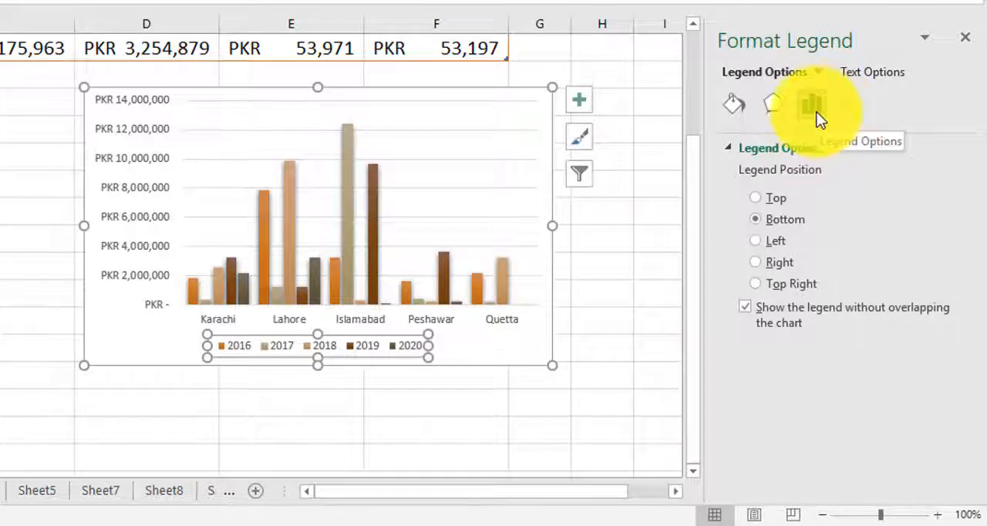
click(725, 110)
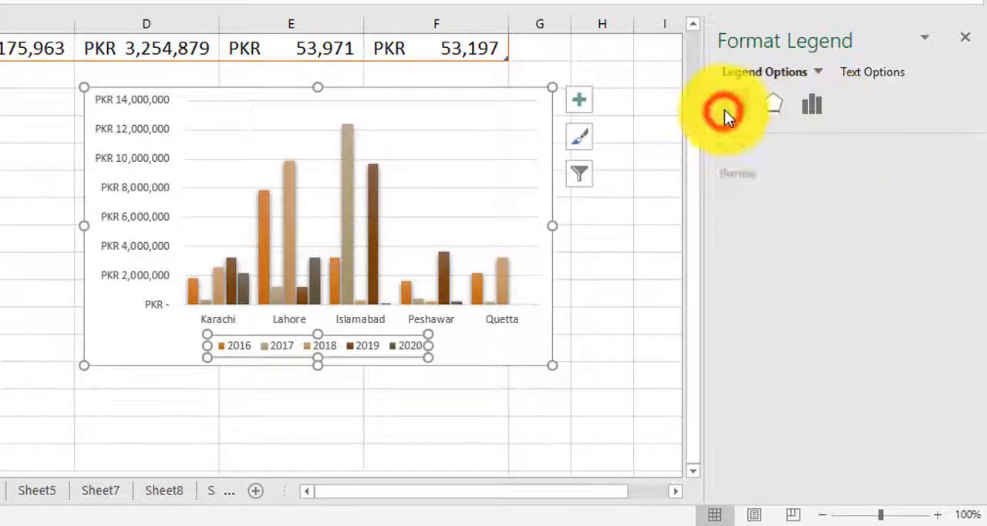
click(729, 148)
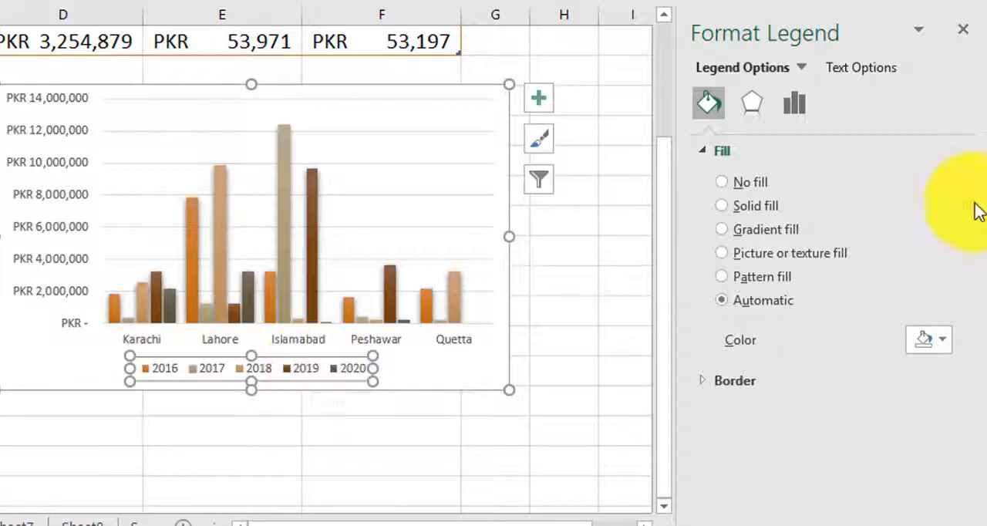
Step: Try a solid fill and no fill for the legend background
click(722, 206)
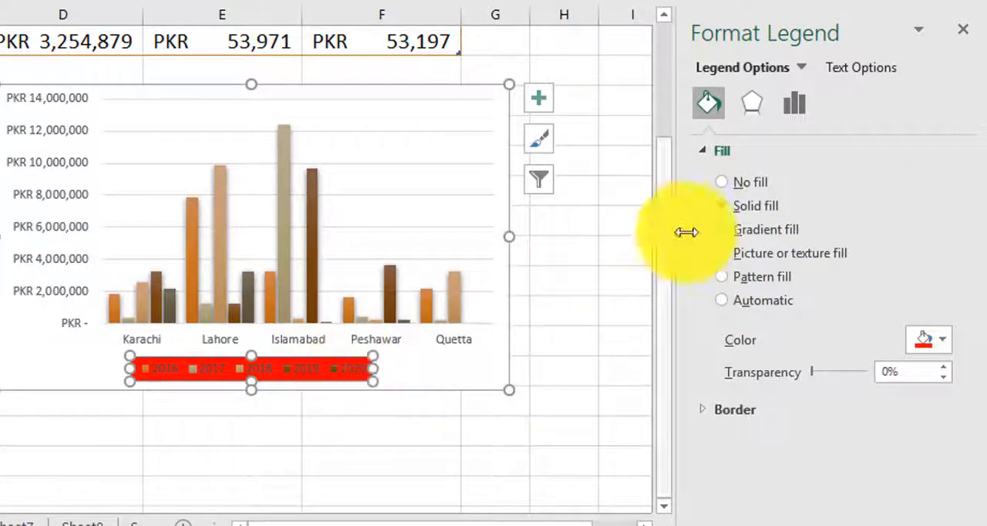
click(721, 182)
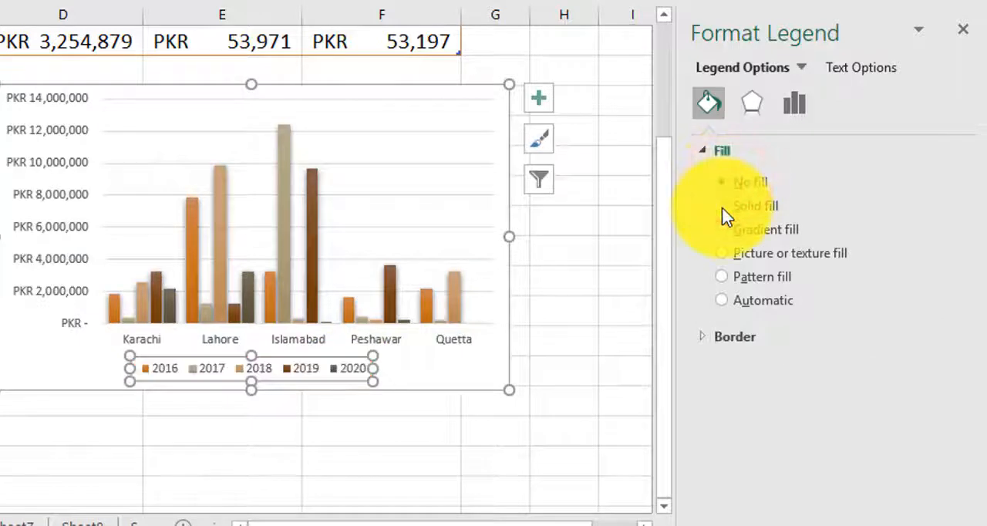
click(721, 206)
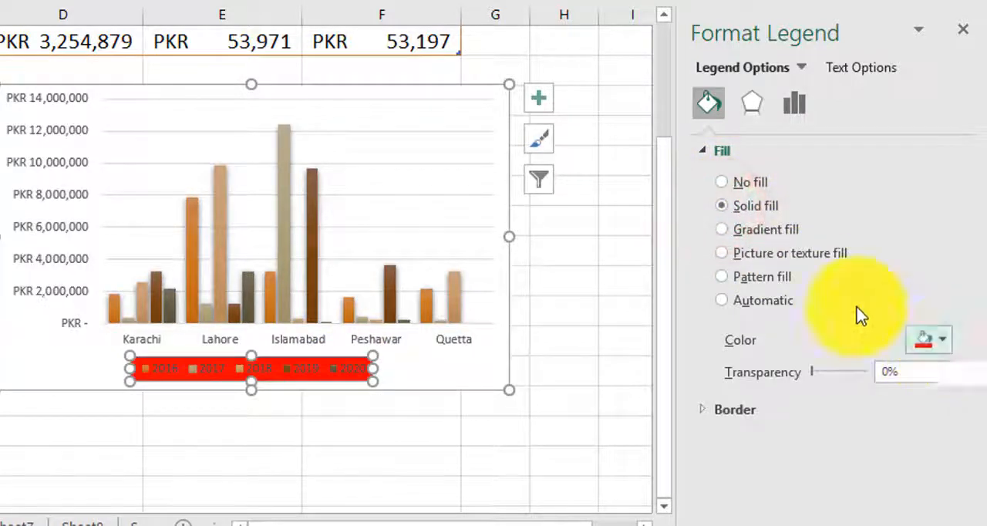
Step: Apply a gradient fill to the legend and set its type to Radial
click(722, 230)
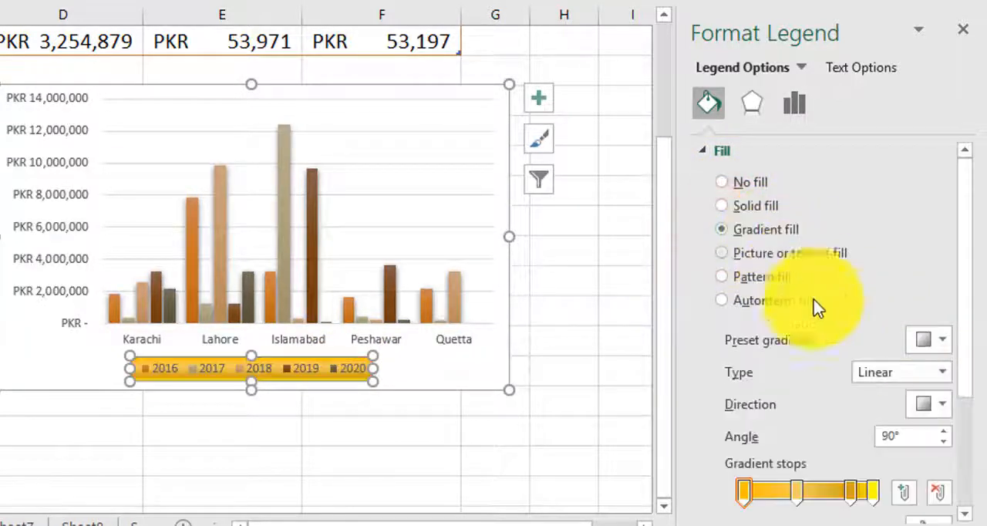
scroll(842, 333, down, 1)
click(941, 320)
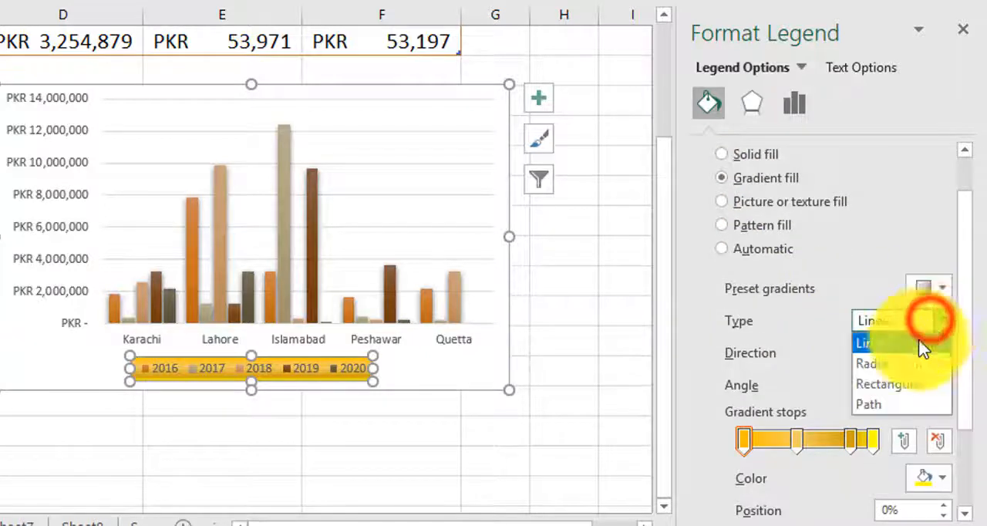
click(879, 370)
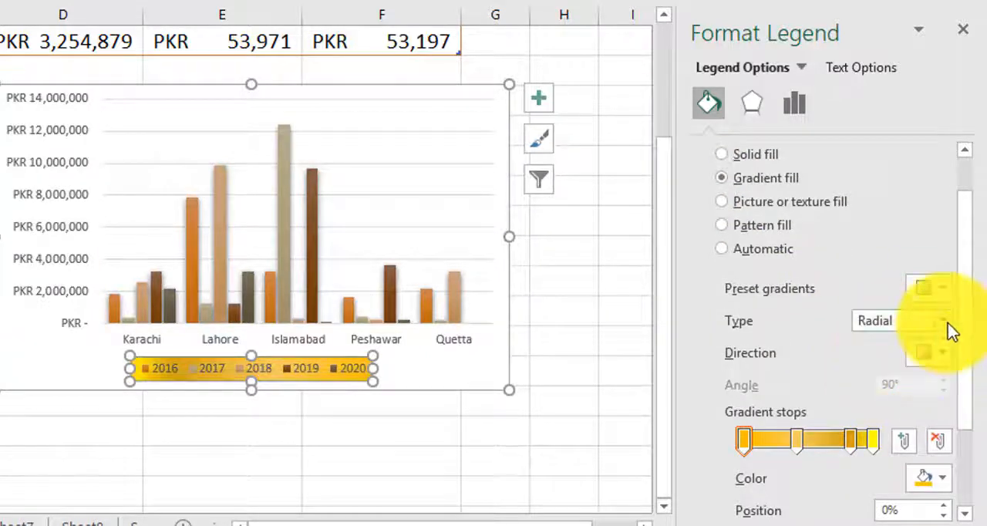
Step: Set the legend gradient type to Linear and recolor the last gradient stop with a theme colour
click(942, 321)
click(886, 344)
click(872, 441)
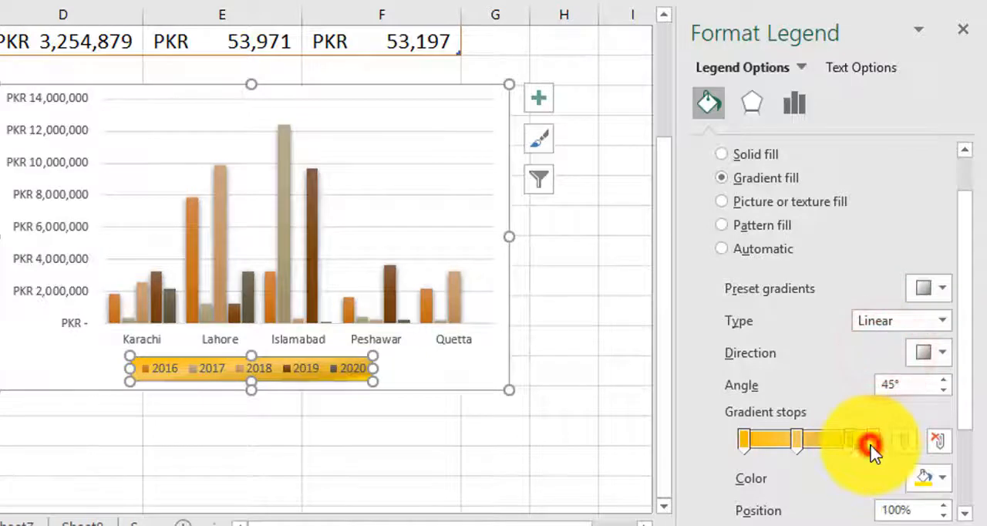
click(943, 479)
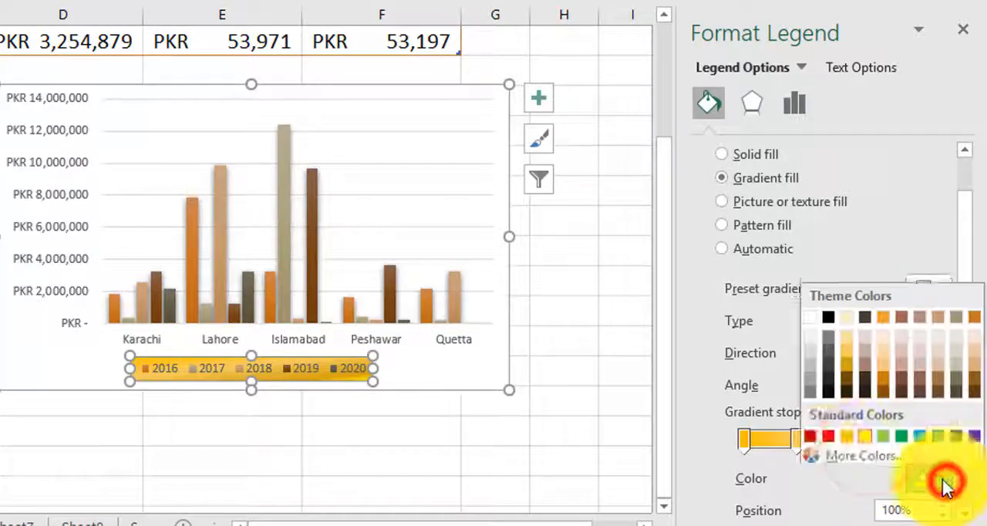
click(902, 356)
Step: Recolor the second gradient stop of the legend's gradient fill
click(798, 440)
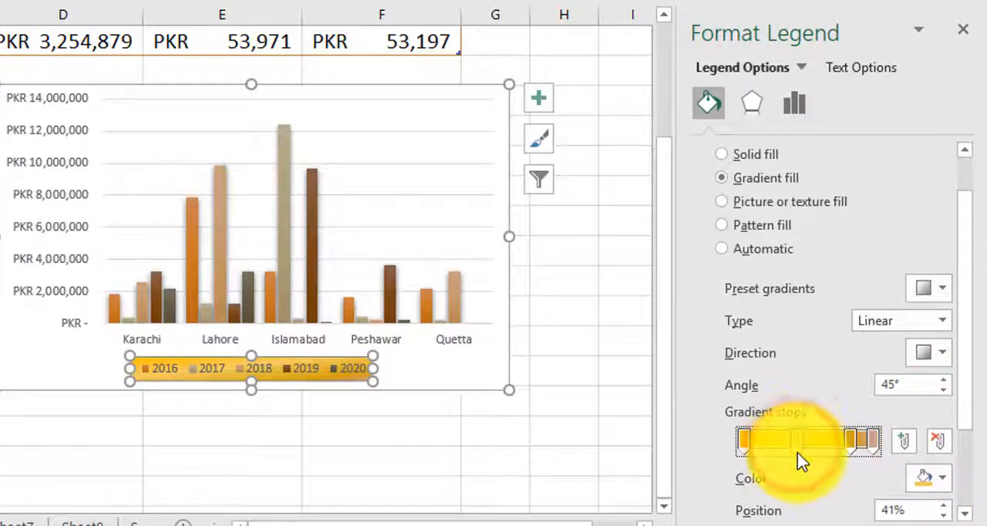
click(942, 479)
click(950, 369)
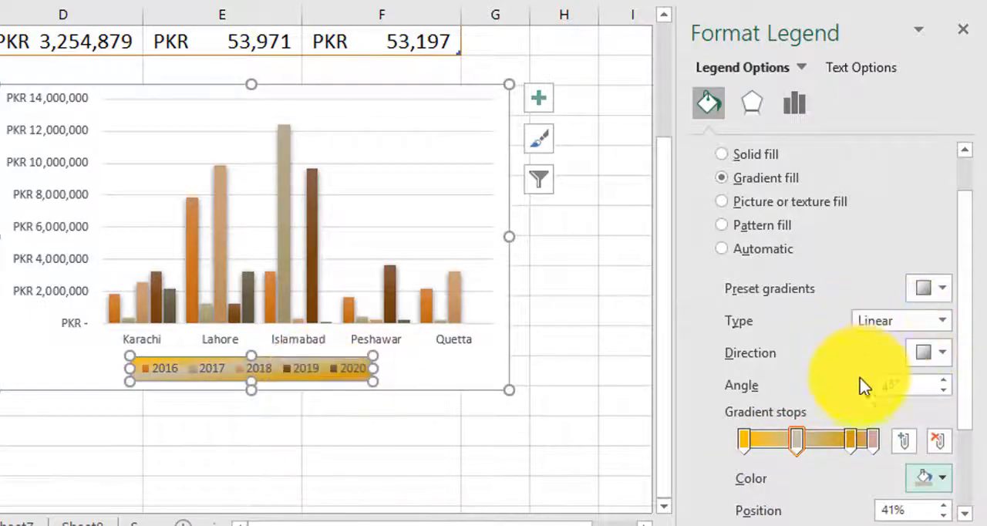
Step: Switch the legend background to a solid fill and then to no fill
scroll(861, 383, down, 2)
scroll(864, 382, up, 4)
scroll(864, 385, down, 3)
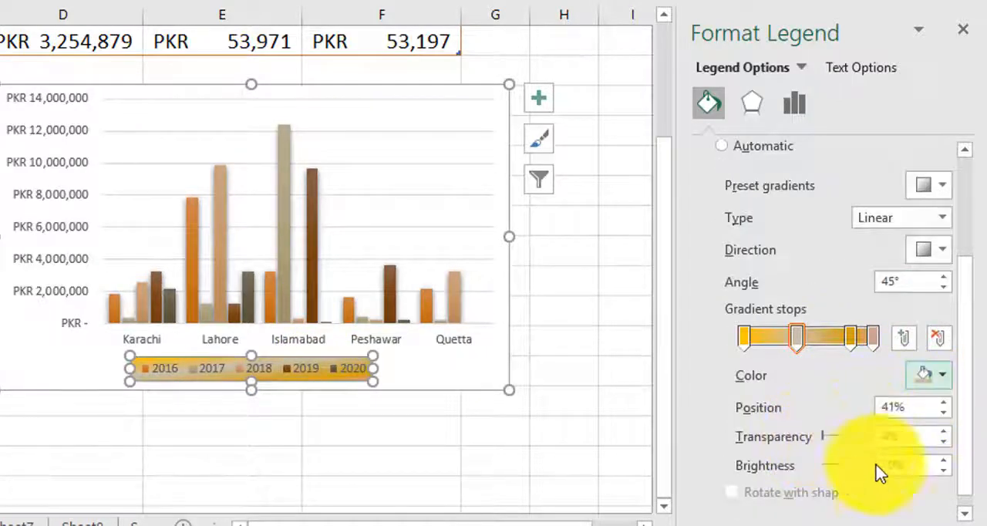
scroll(883, 471, up, 3)
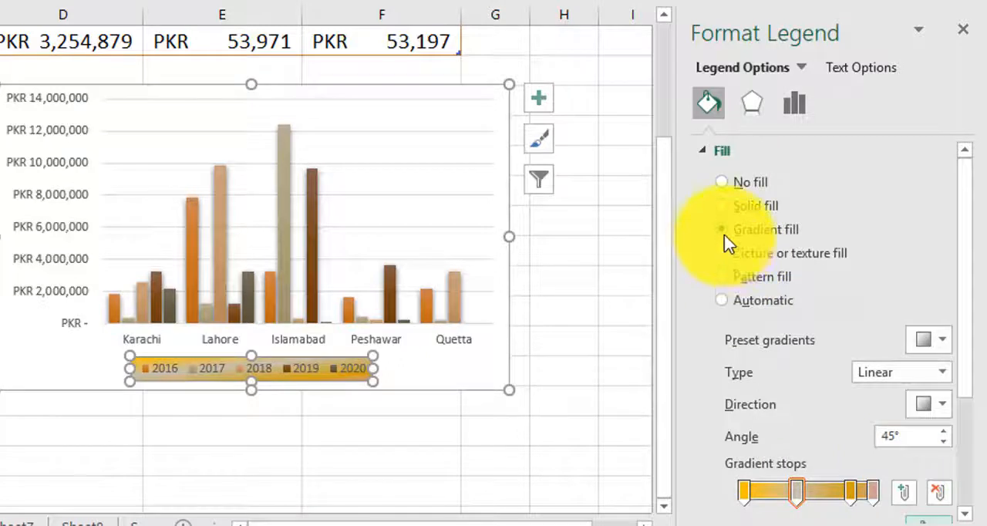
click(724, 207)
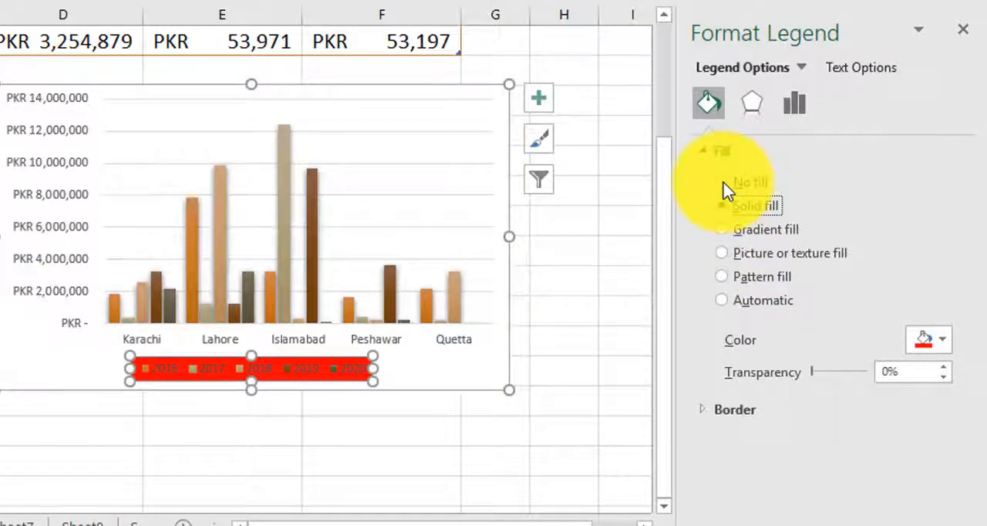
click(723, 184)
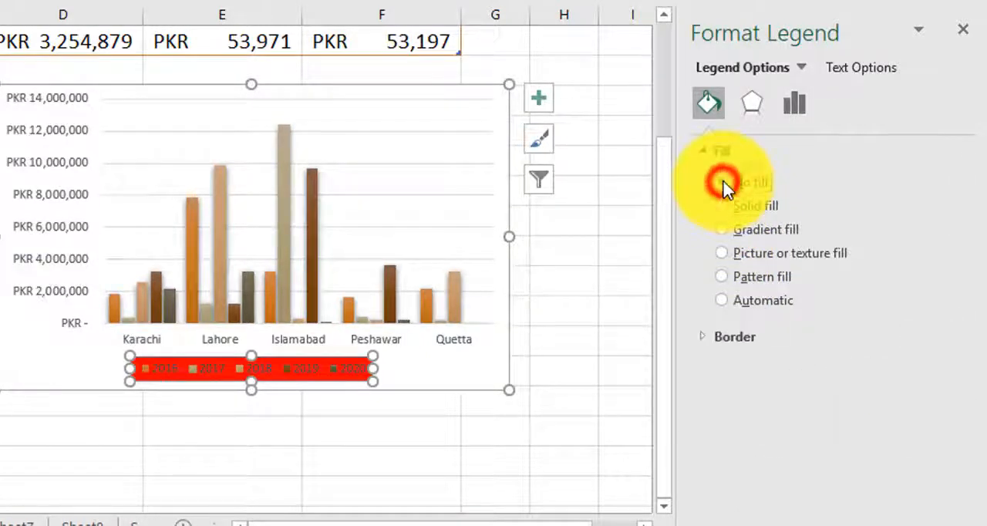
Step: Give the legend a solid black border line
click(706, 334)
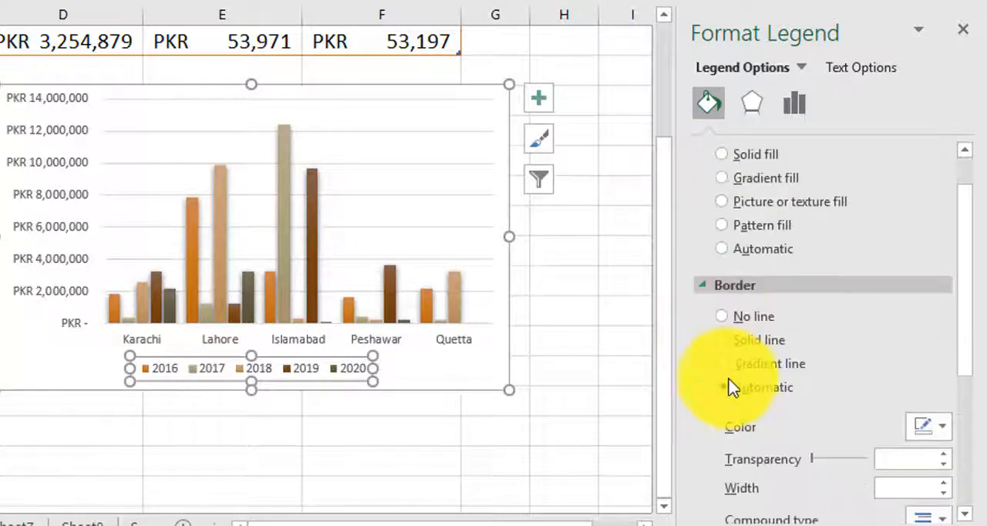
click(722, 339)
click(936, 430)
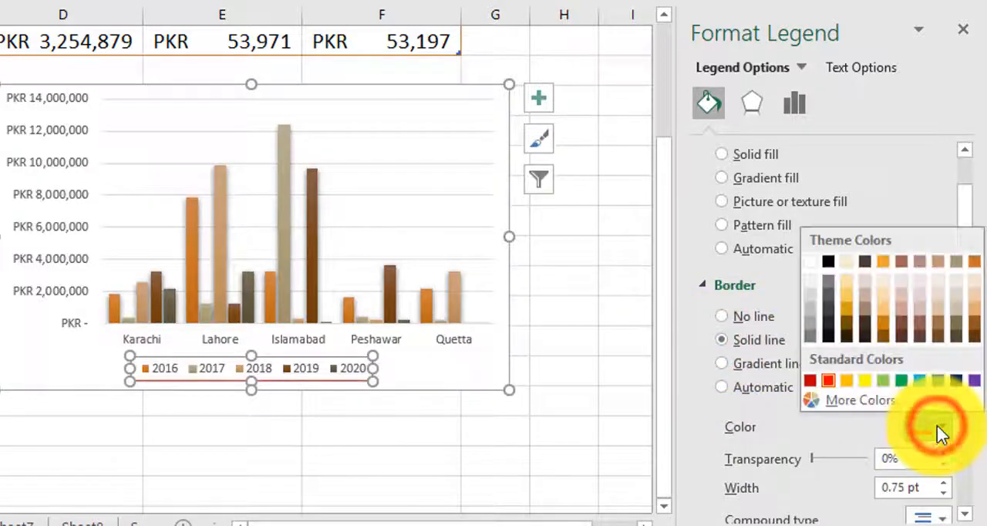
click(825, 318)
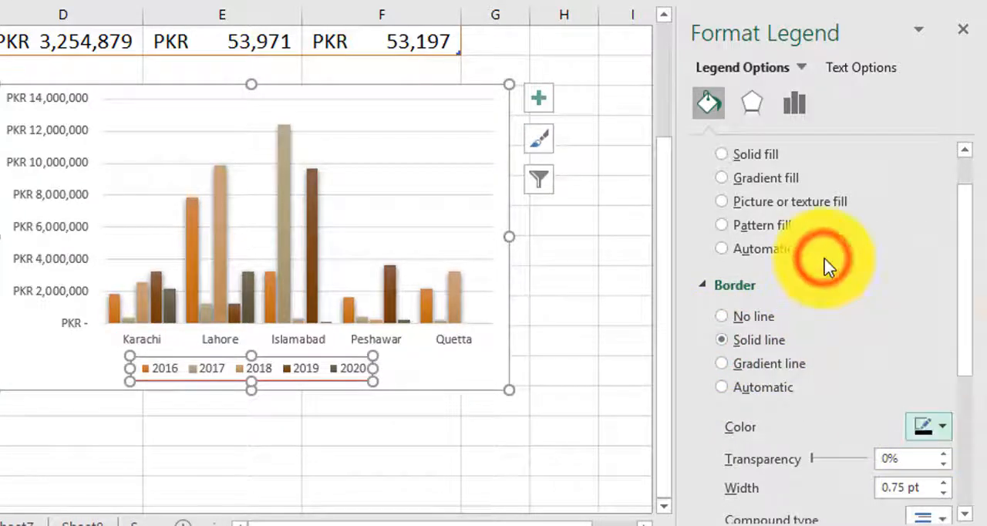
click(471, 433)
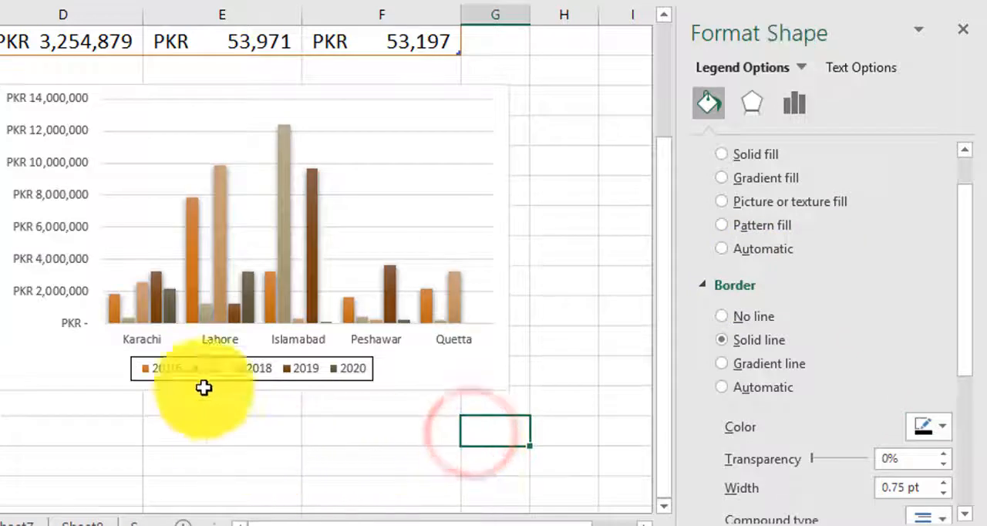
click(306, 364)
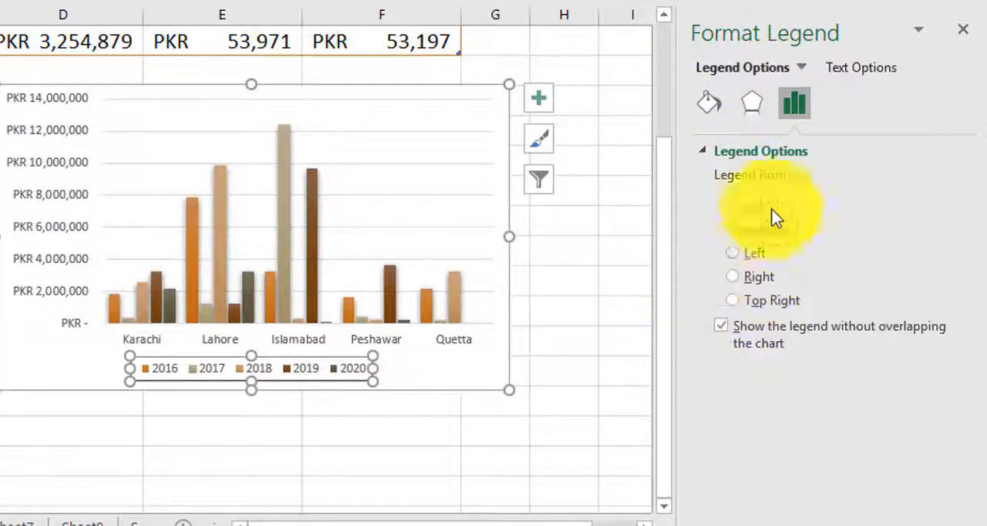
Step: Try an outer shadow preset on the legend, then set its shadow back to none
click(708, 104)
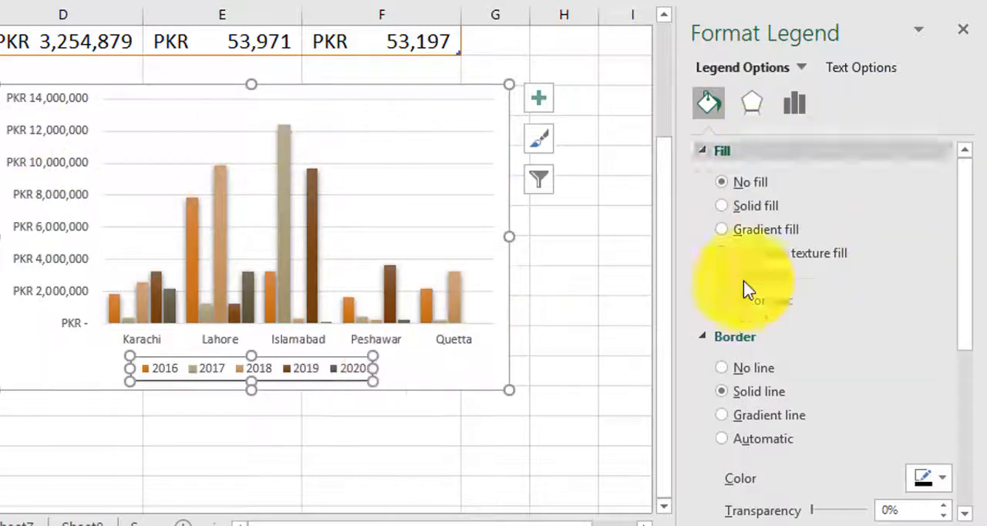
scroll(732, 309, down, 1)
click(722, 288)
click(725, 151)
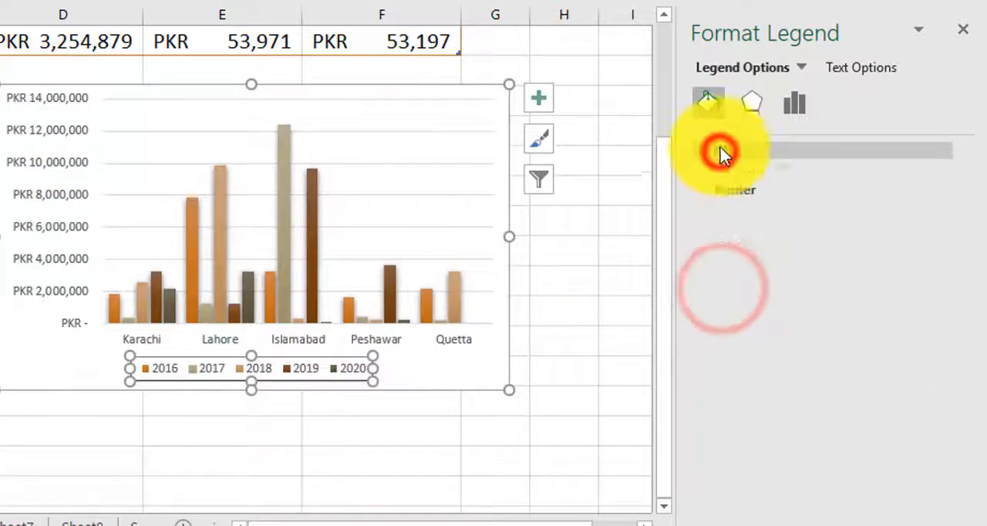
click(750, 106)
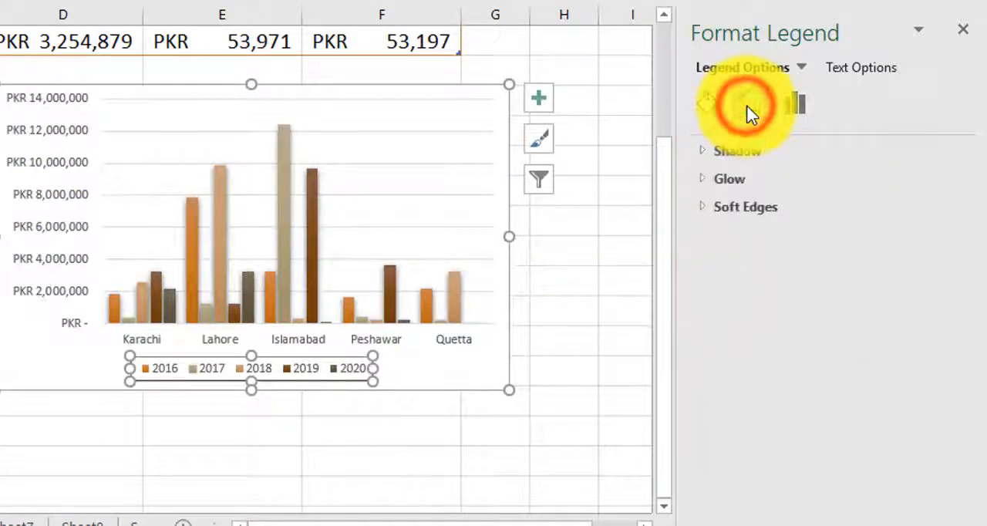
click(702, 152)
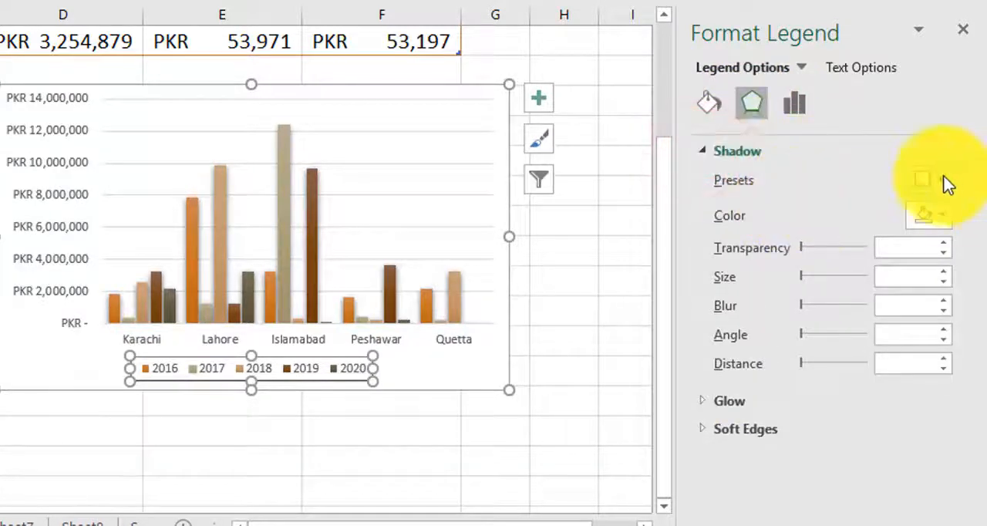
click(942, 180)
key(Escape)
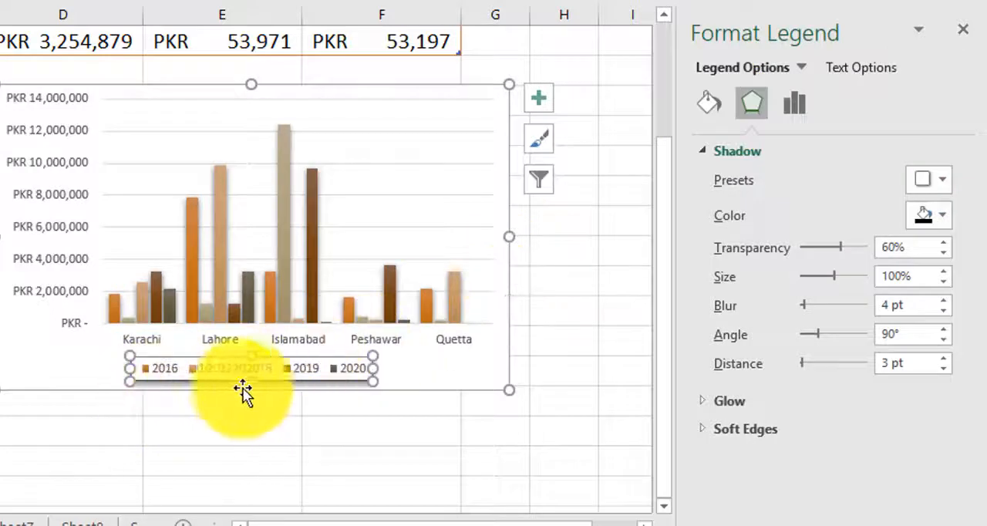
click(941, 179)
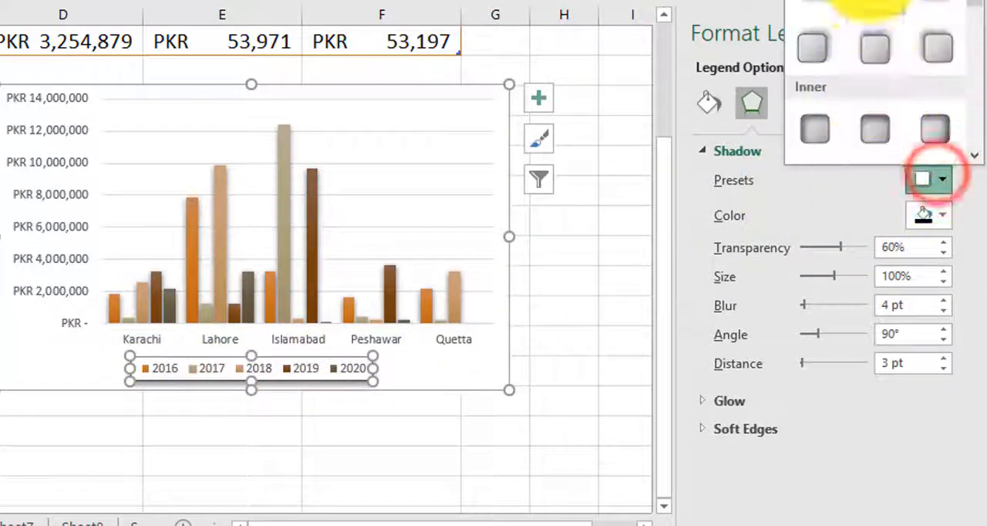
click(841, 14)
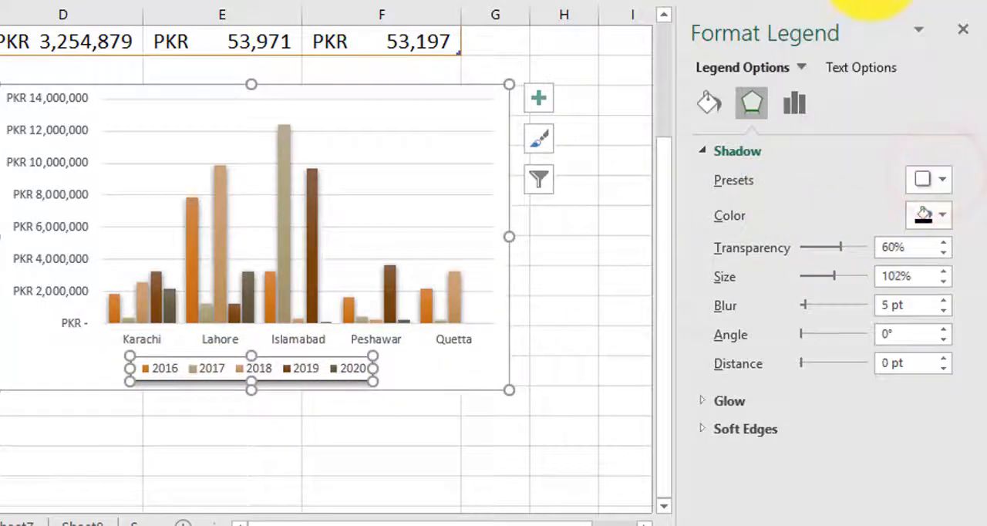
click(937, 177)
click(815, 2)
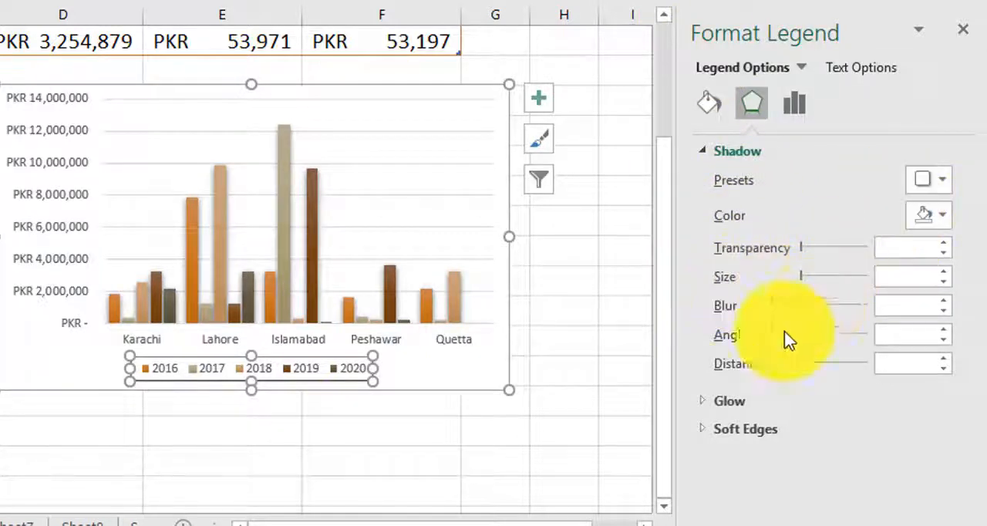
Step: Review the legend's glow and soft edges effect settings
click(707, 152)
click(703, 178)
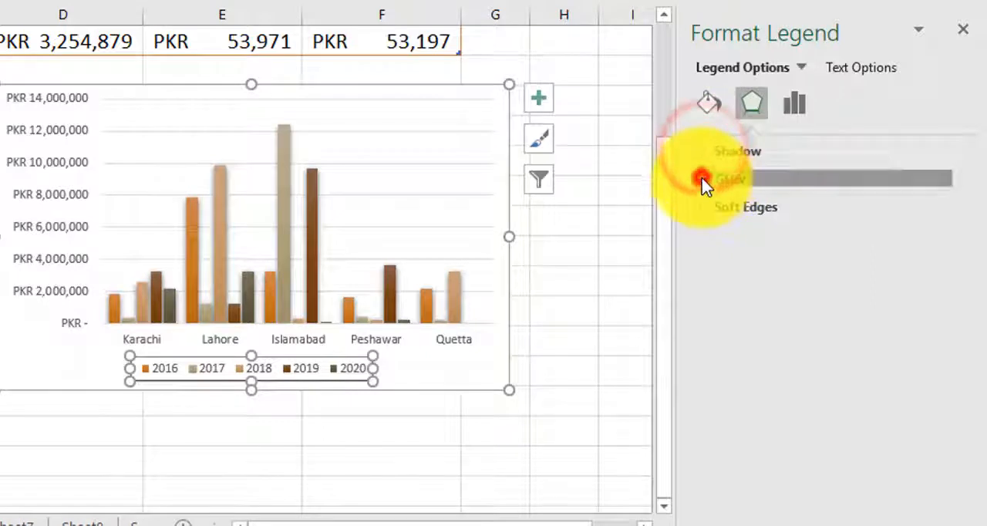
click(701, 205)
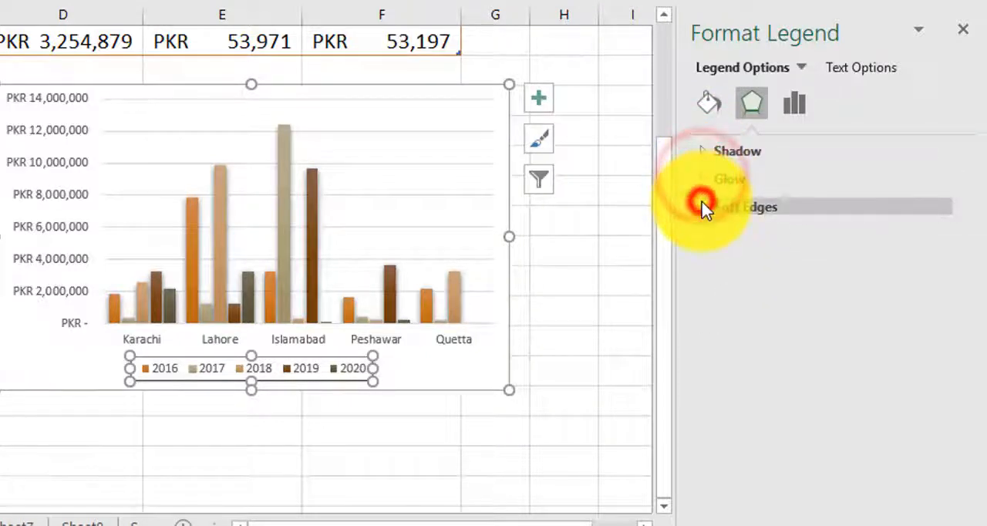
click(702, 208)
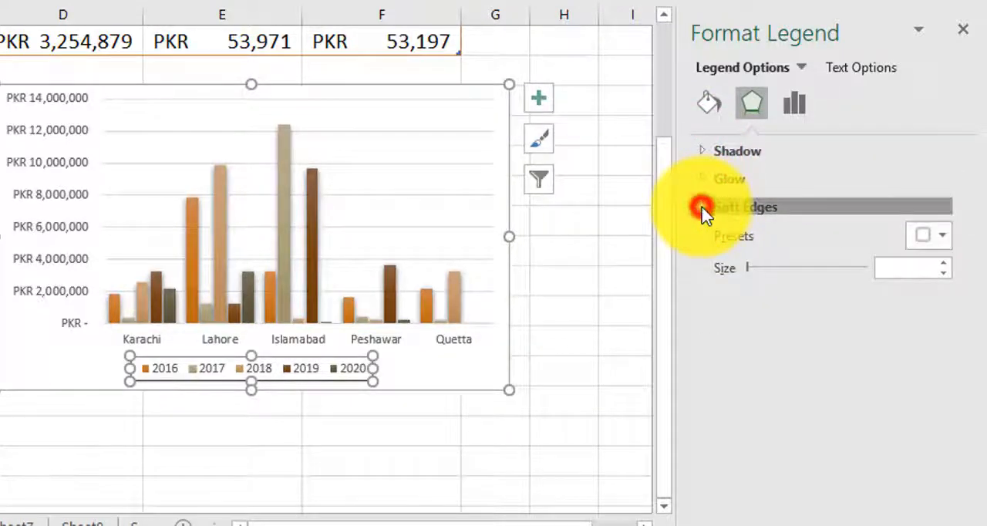
Step: Place the legend at the top right after trying the top, bottom, left and right positions
click(795, 108)
click(797, 147)
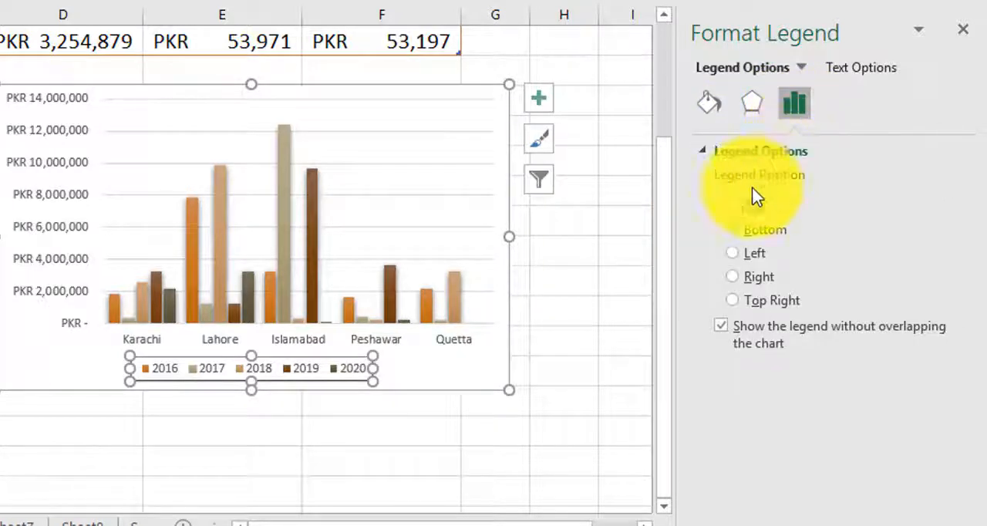
click(733, 207)
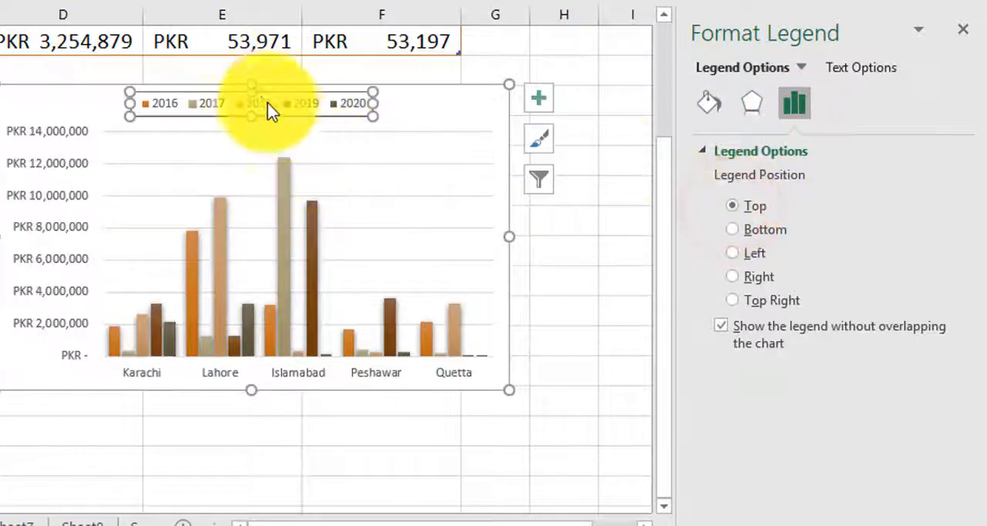
click(735, 230)
click(736, 253)
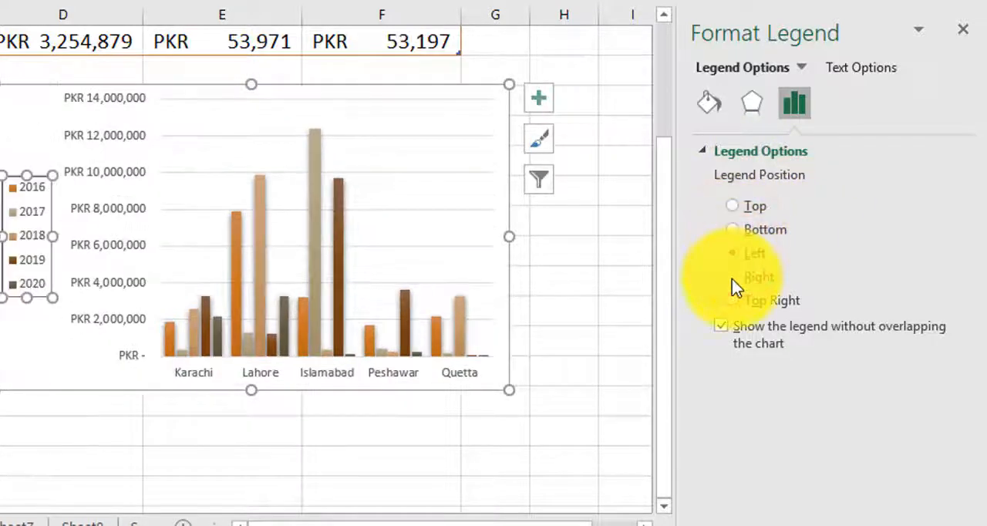
click(732, 277)
click(732, 303)
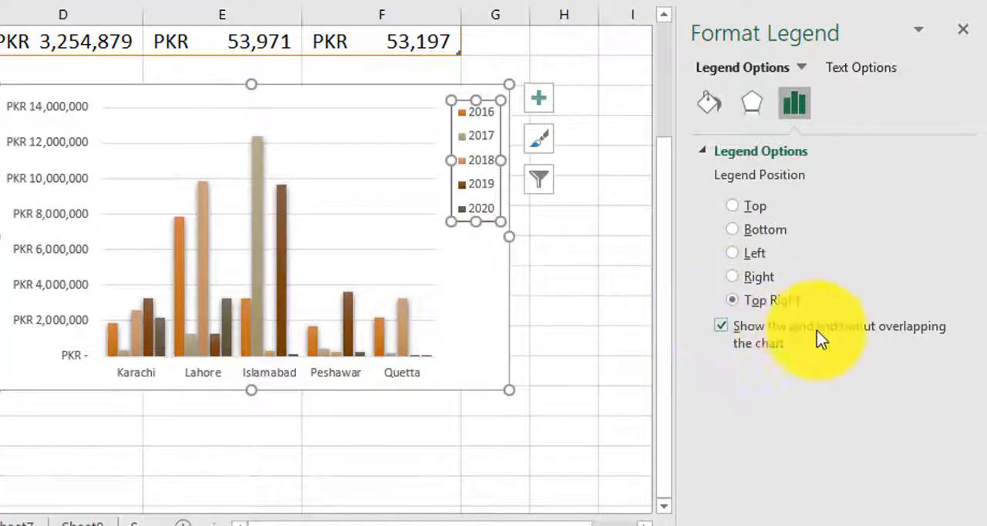
Step: Toggle the option to show the legend without overlapping the chart off and back on
click(723, 330)
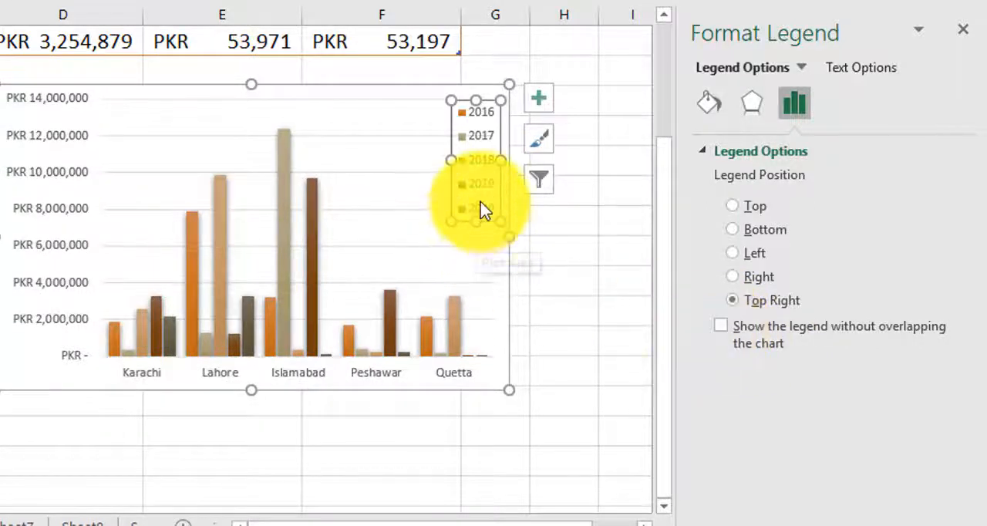
click(723, 332)
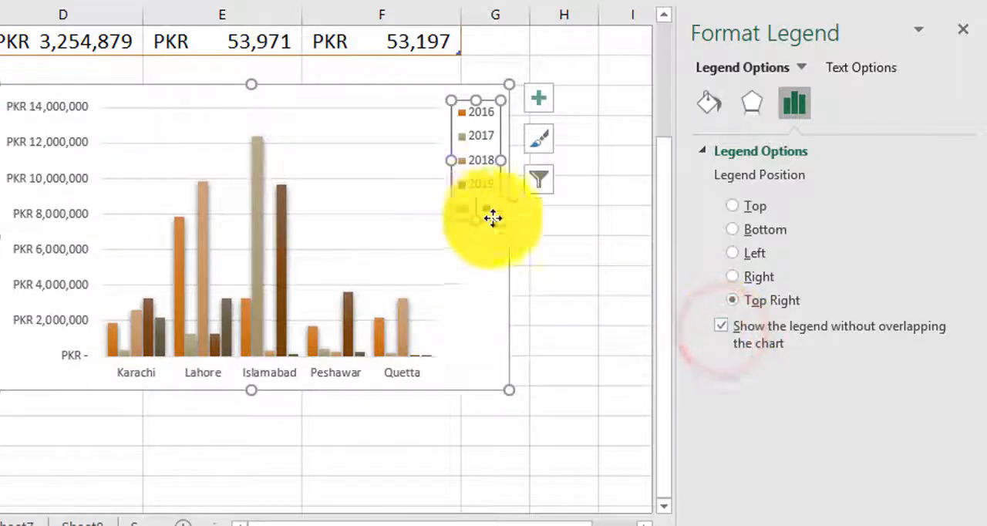
click(723, 327)
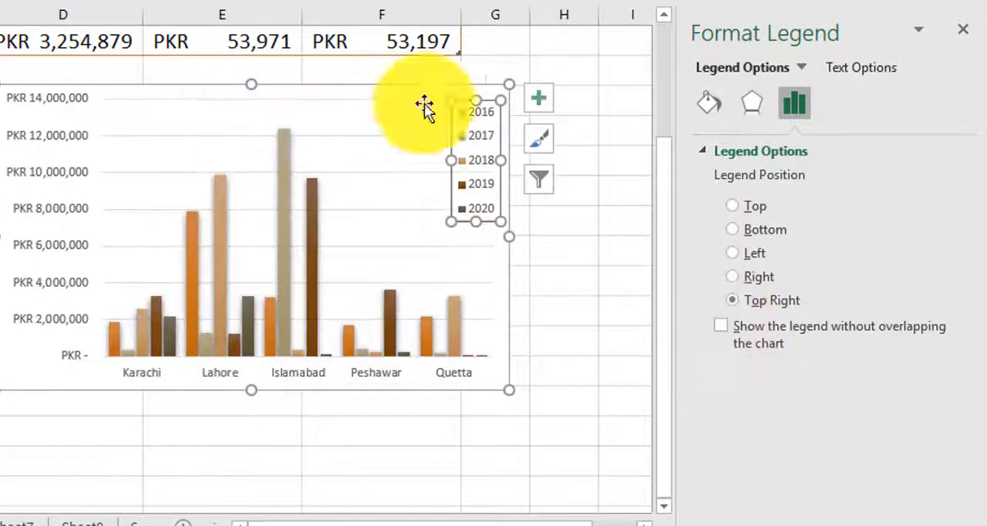
click(721, 325)
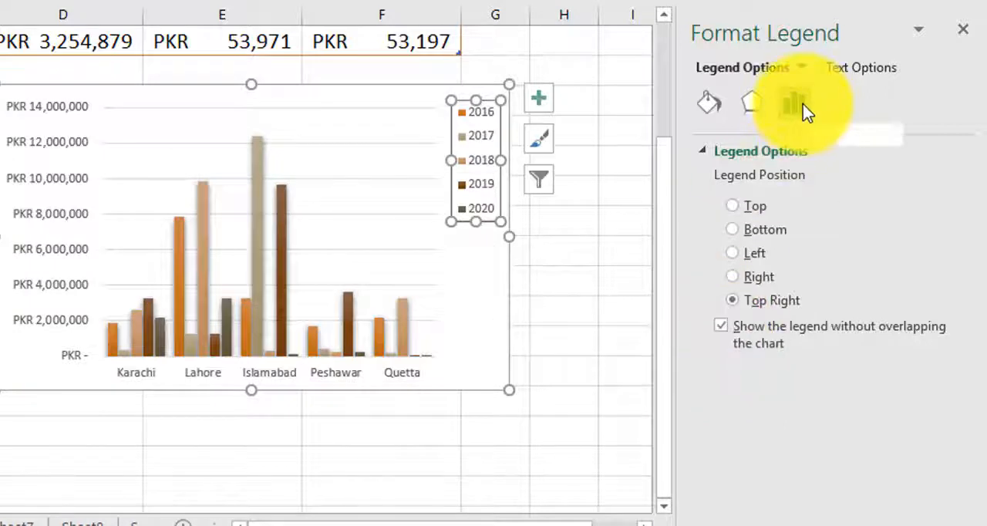
Step: Open the list of chart elements available for formatting
click(713, 112)
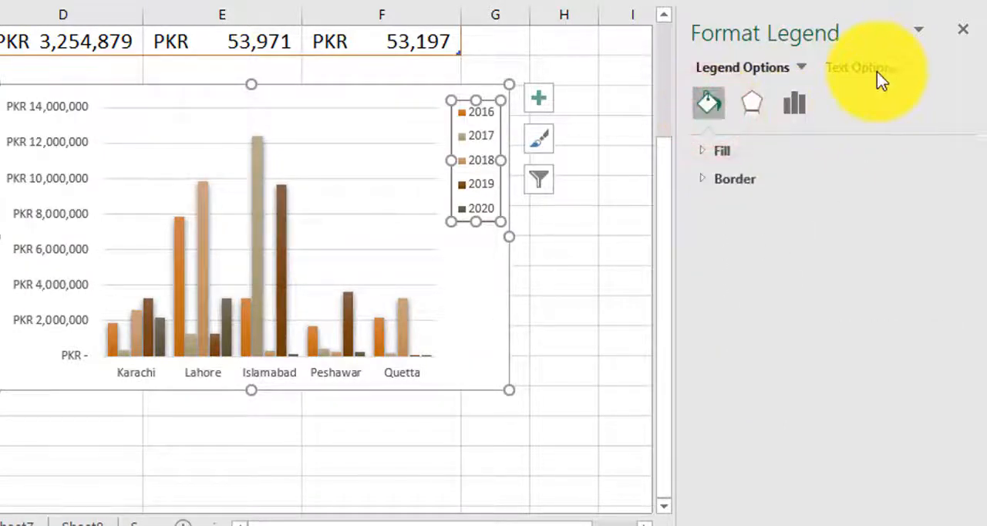
click(918, 31)
click(864, 26)
click(801, 67)
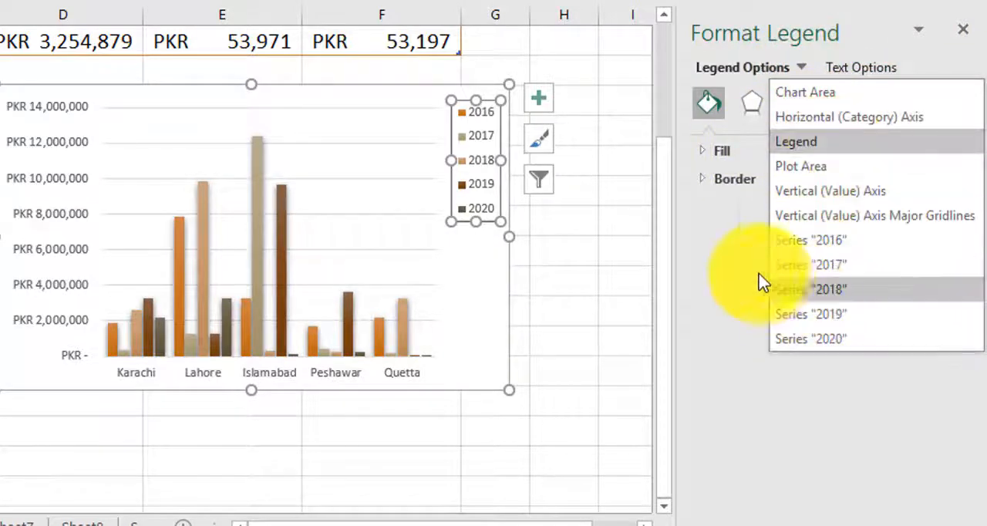
click(736, 260)
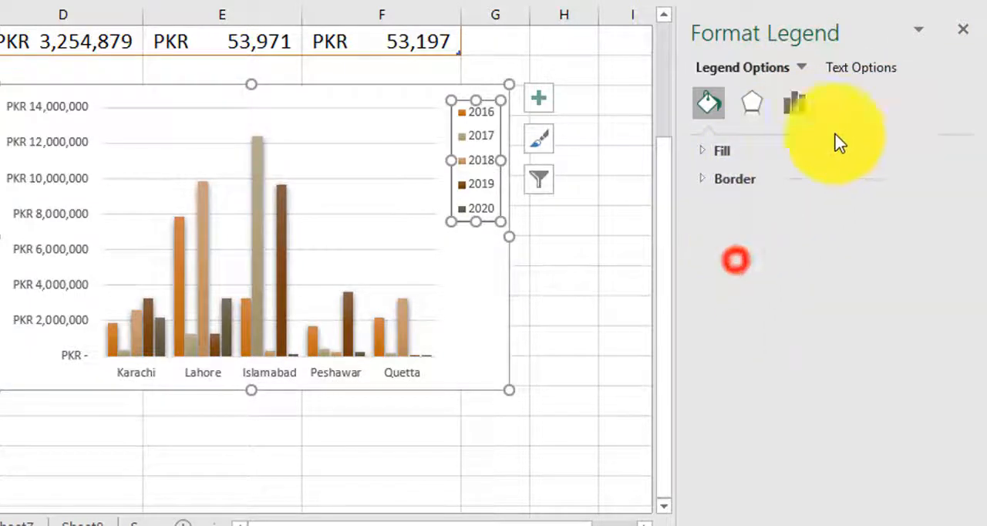
Step: Set the legend text fill to solid red, after briefly trying a gradient fill
click(875, 67)
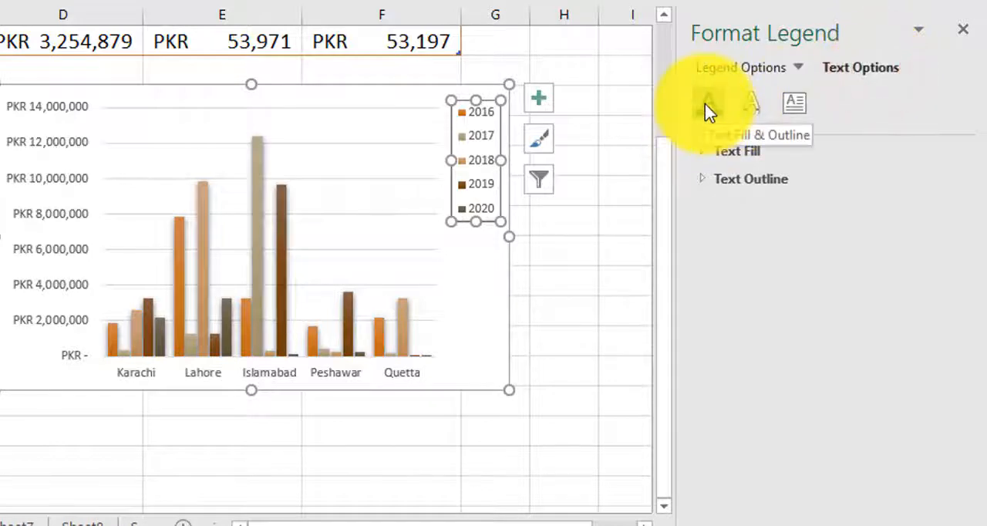
click(720, 247)
click(708, 153)
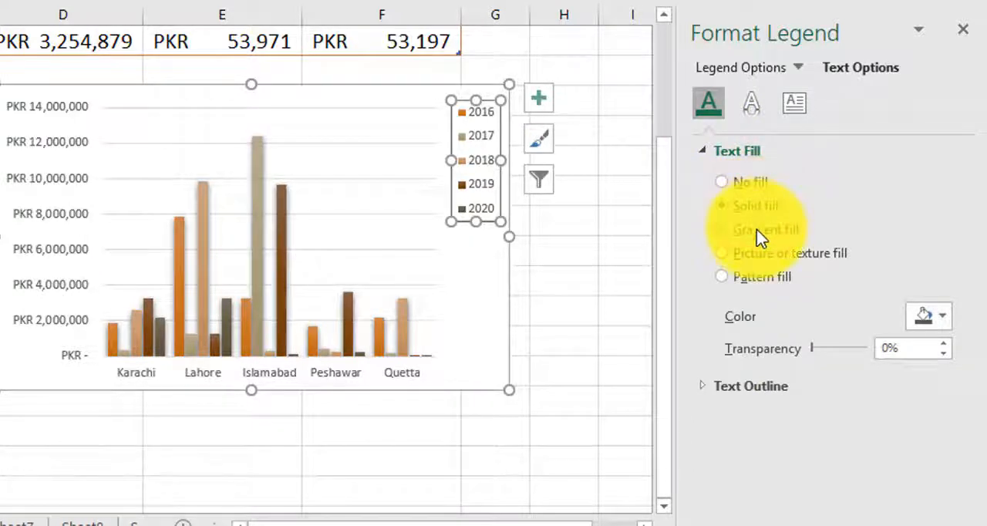
click(757, 229)
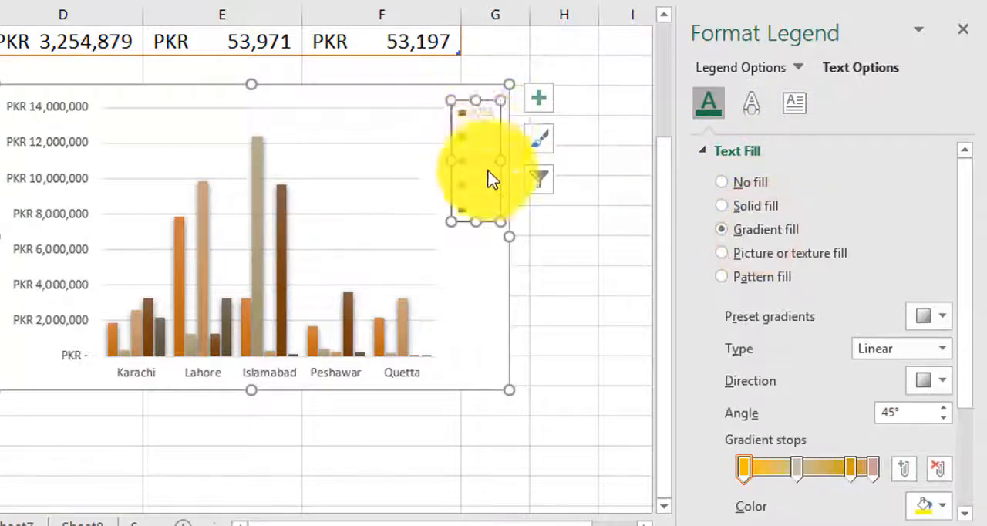
click(764, 207)
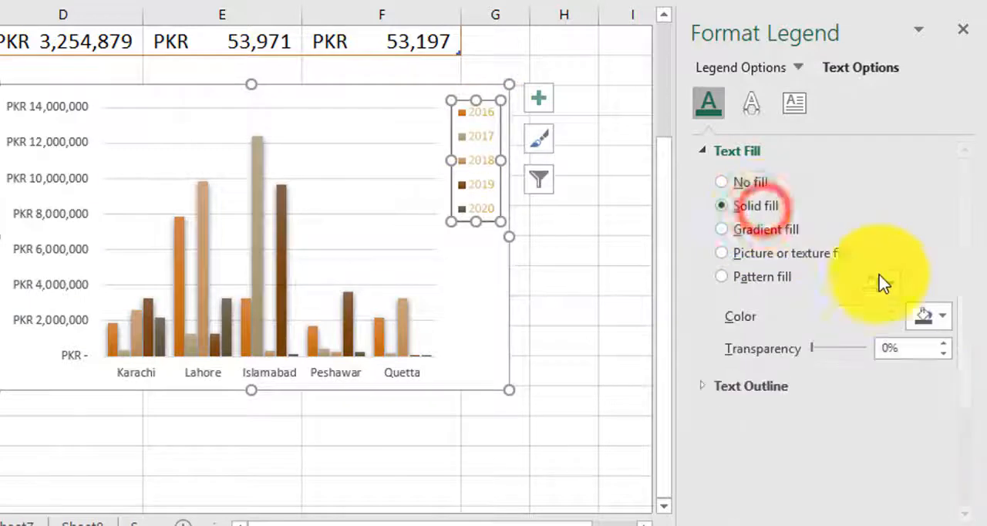
click(943, 317)
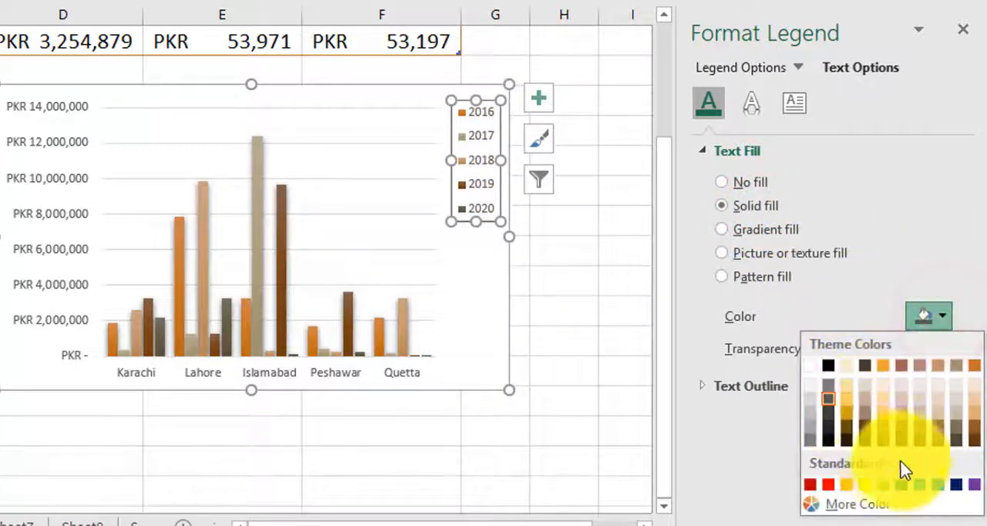
click(831, 487)
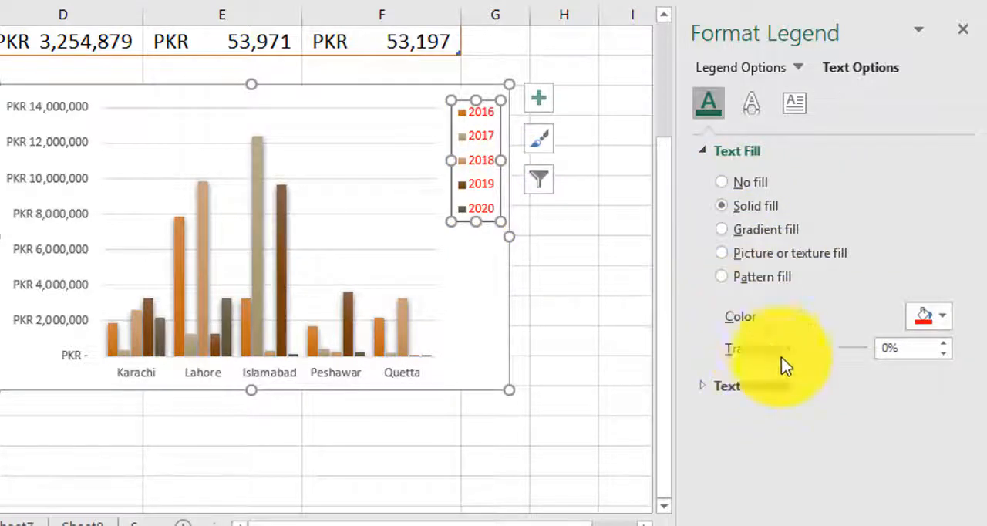
Step: Try a solid outline on the legend text at different widths, then set the text outline to no line
click(703, 151)
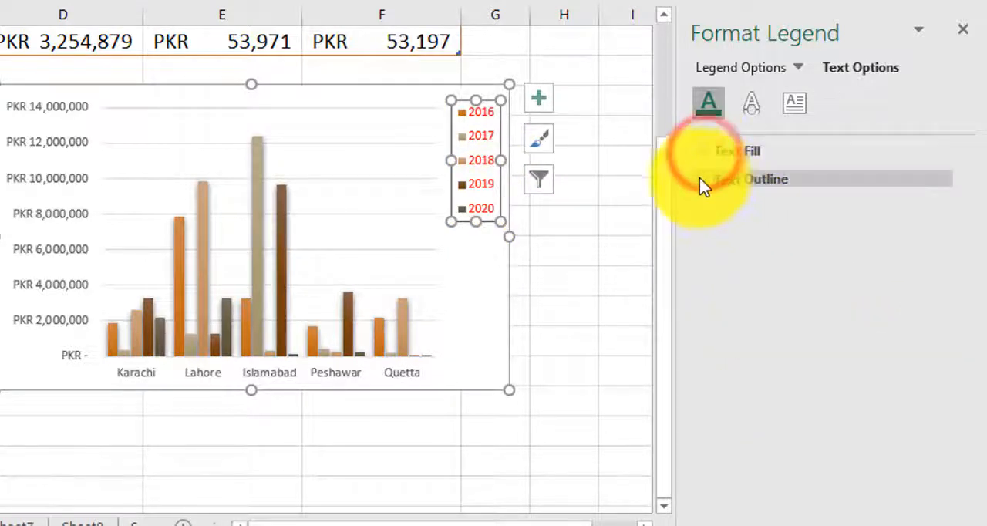
click(703, 180)
click(723, 235)
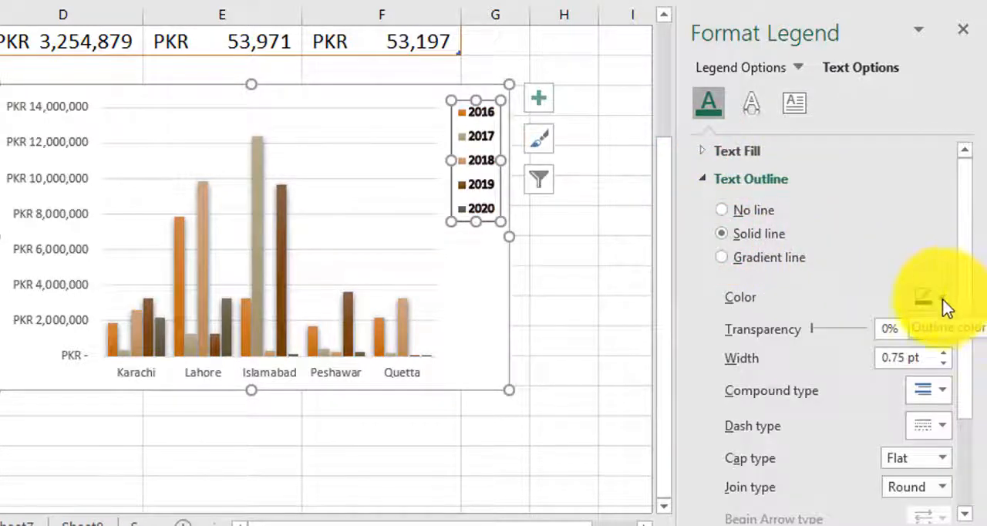
click(944, 365)
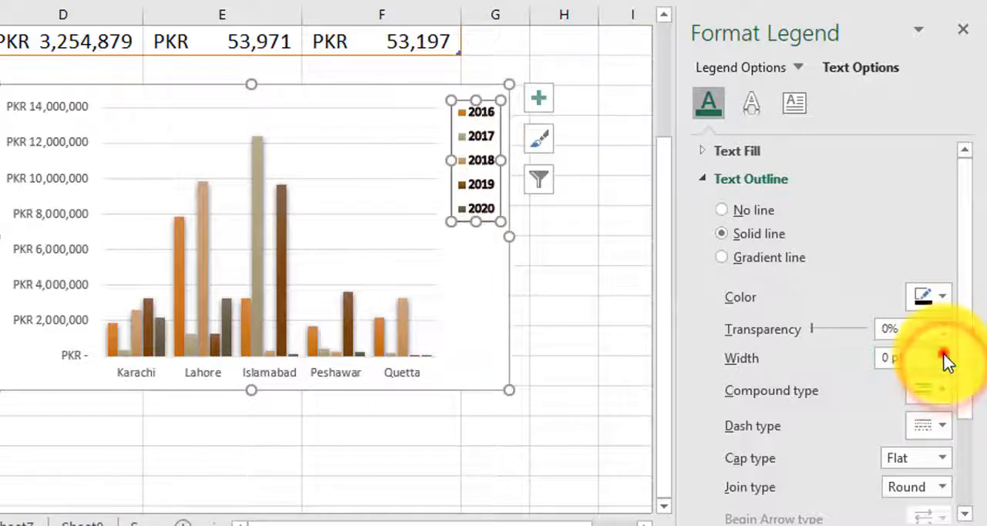
click(943, 352)
click(943, 352)
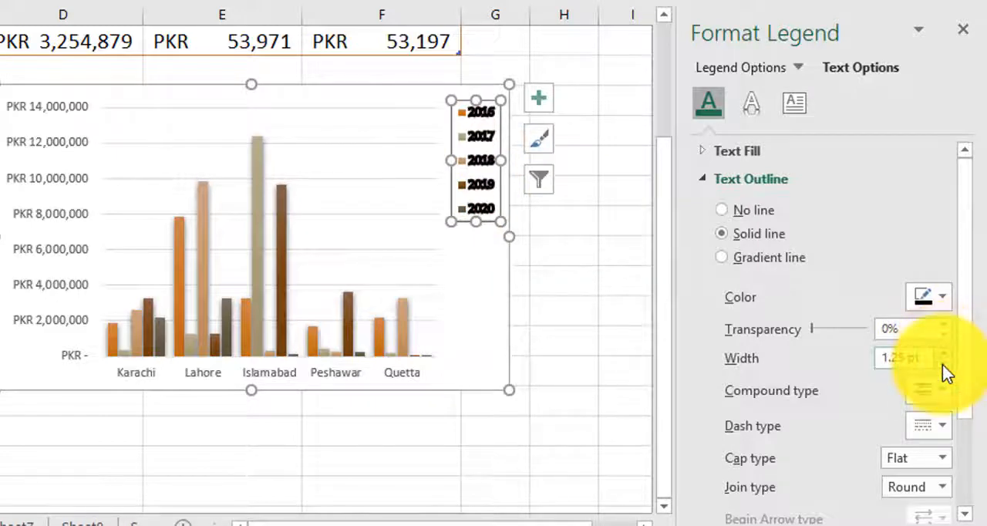
click(942, 364)
click(943, 364)
click(943, 364)
click(943, 364)
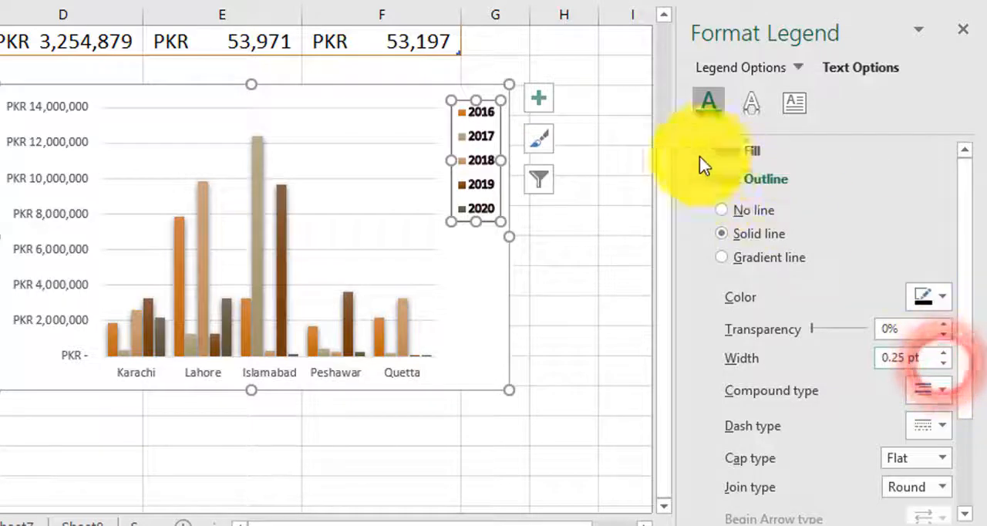
click(728, 213)
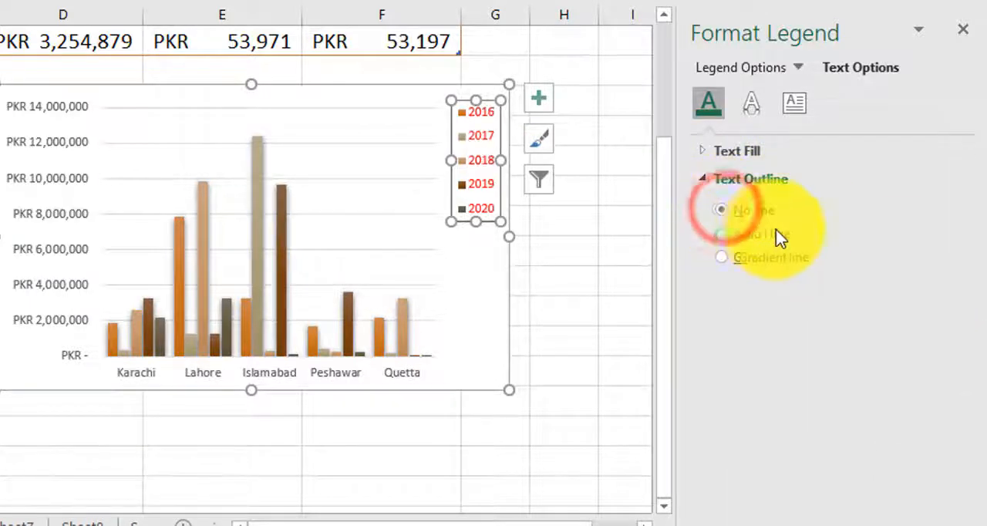
Step: Apply a shadow preset to the legend text, trying two presets
click(744, 108)
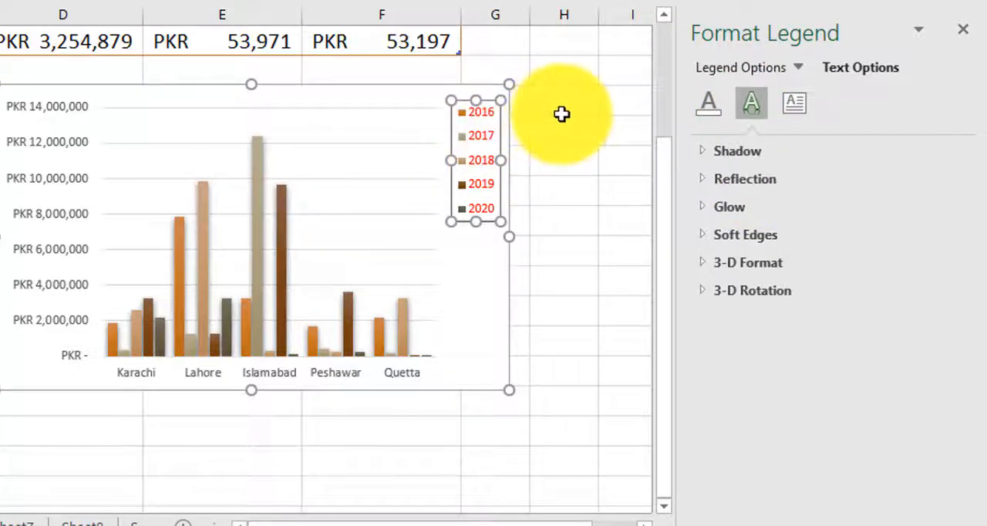
scroll(562, 114, up, 3)
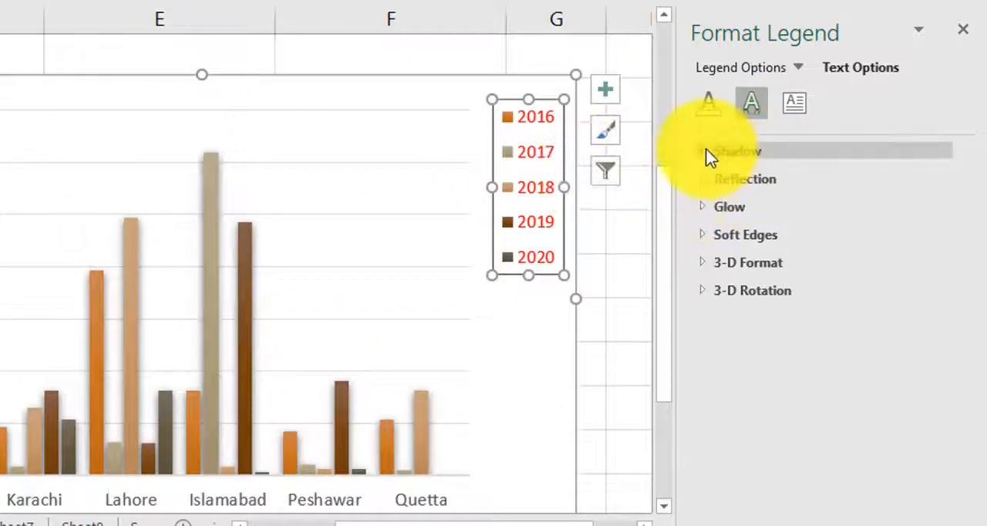
click(701, 153)
click(941, 184)
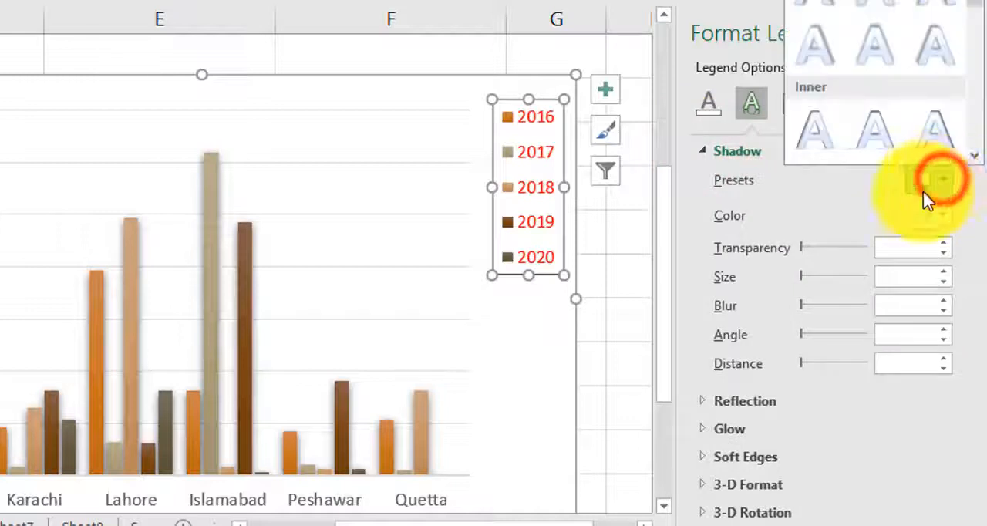
click(875, 6)
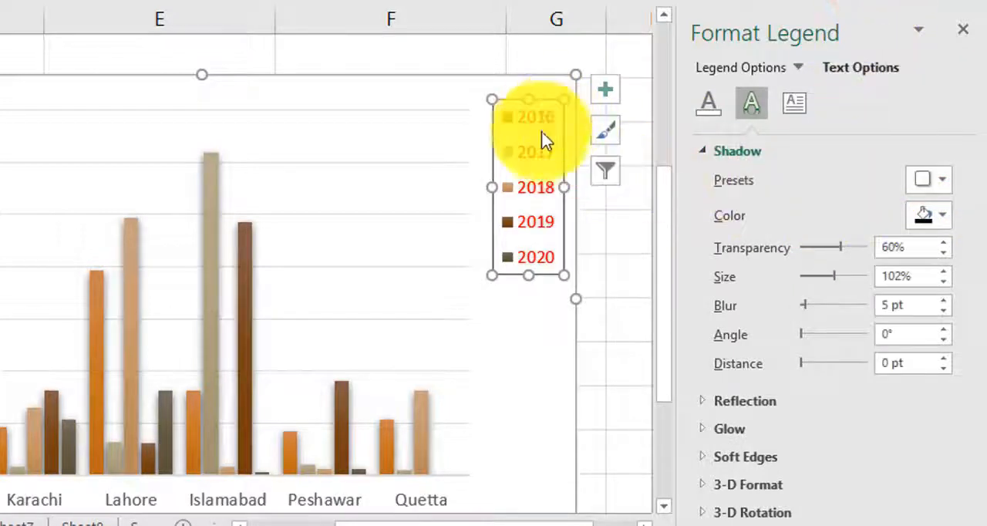
click(935, 179)
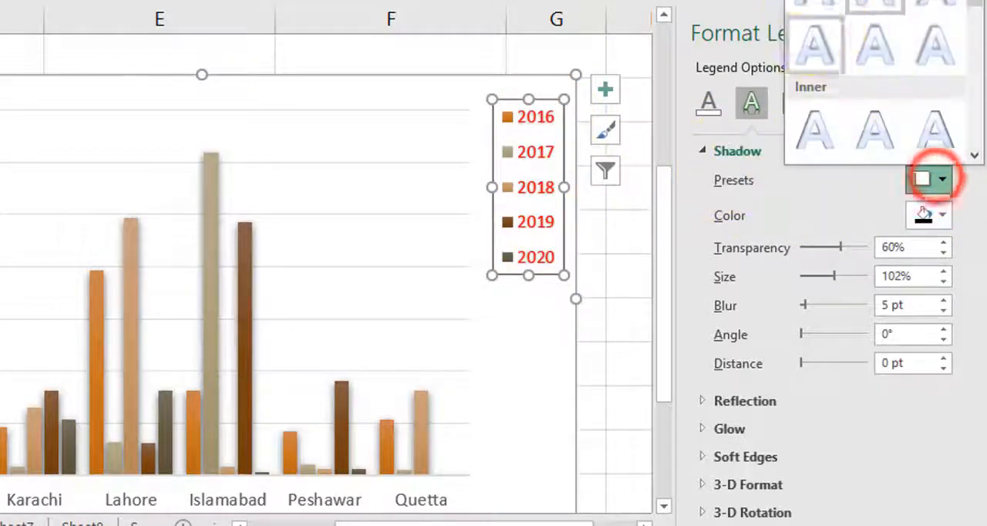
click(813, 1)
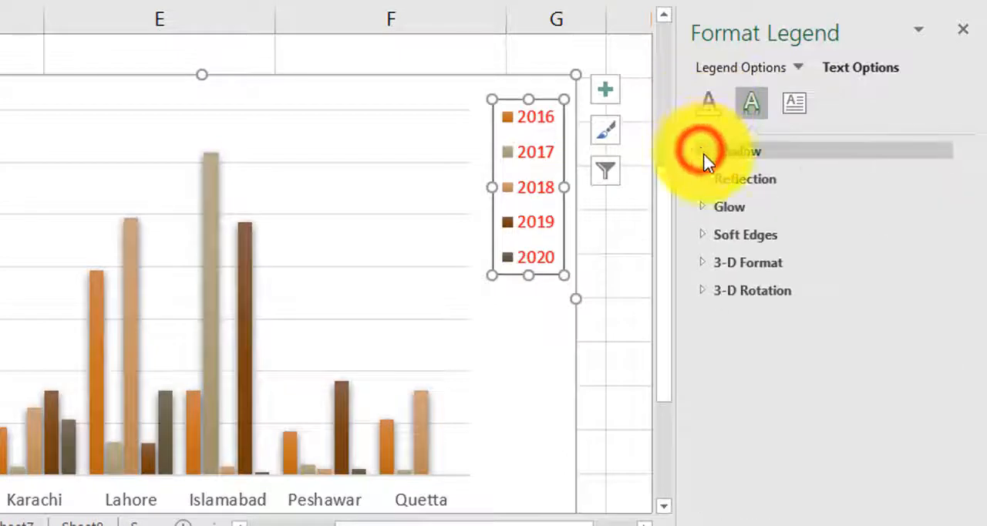
Step: Apply a reflection preset to the legend text, trying several variations
click(702, 178)
click(936, 208)
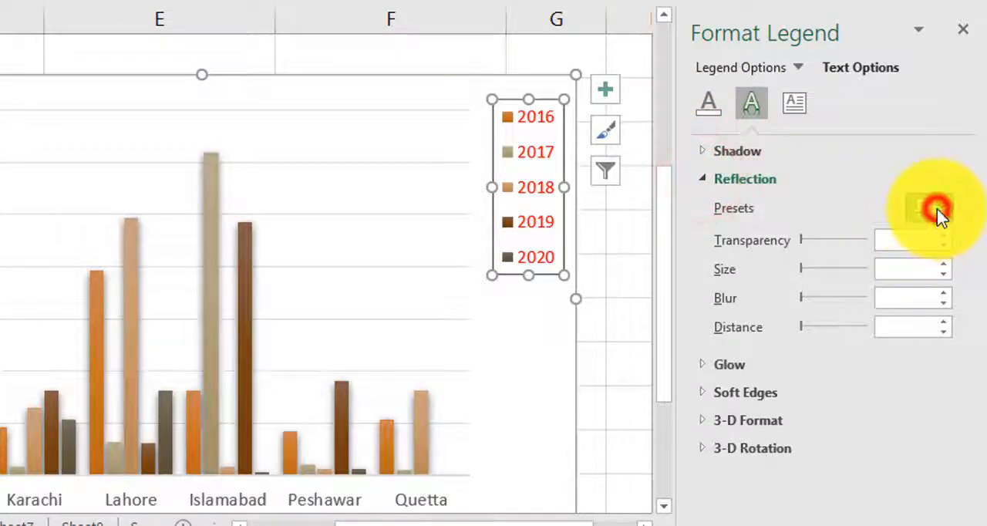
click(902, 368)
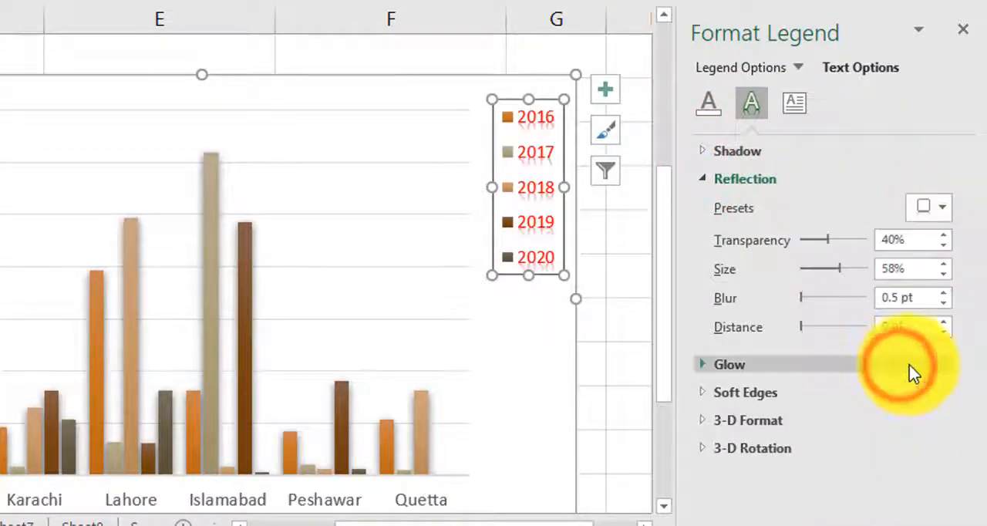
click(945, 212)
click(893, 472)
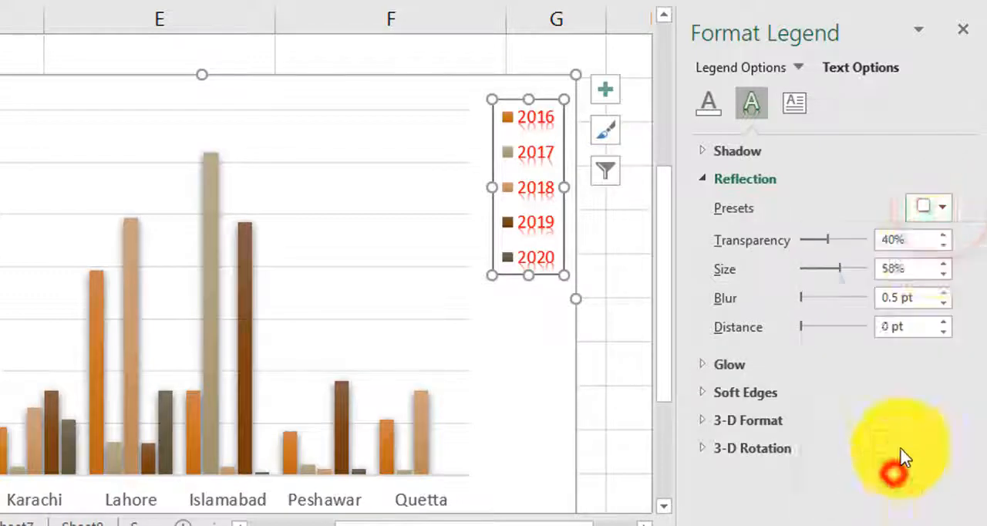
click(944, 216)
click(832, 278)
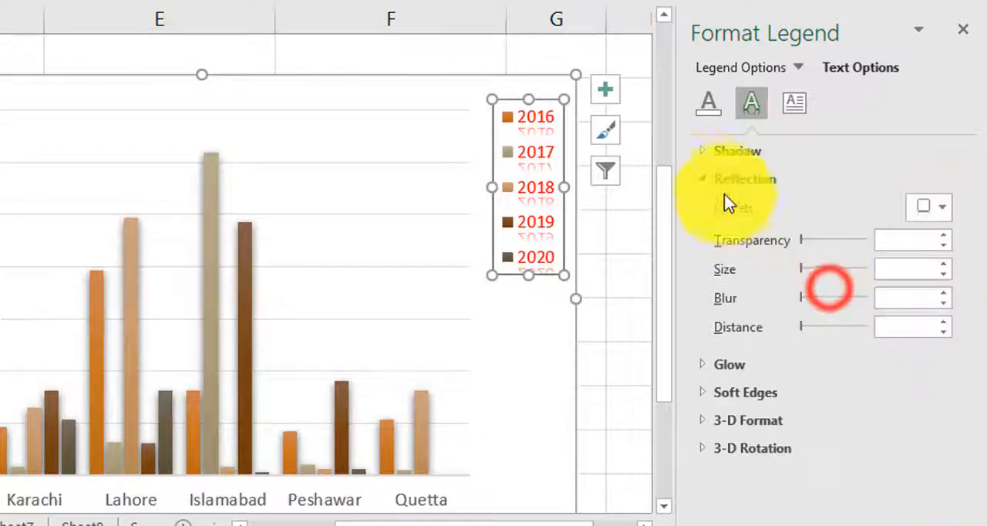
click(702, 179)
Step: Review the glow settings and the text box vertical alignment options for the legend text
click(724, 210)
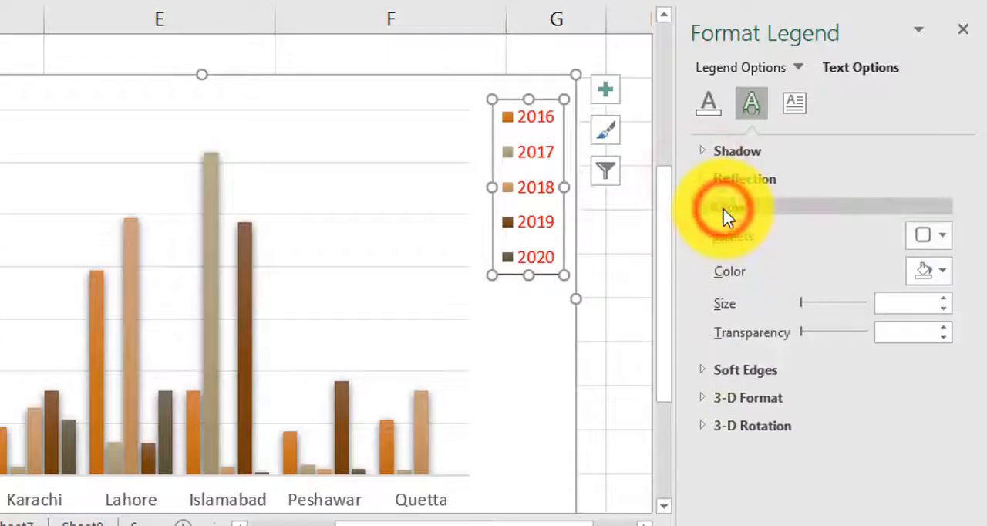
click(725, 209)
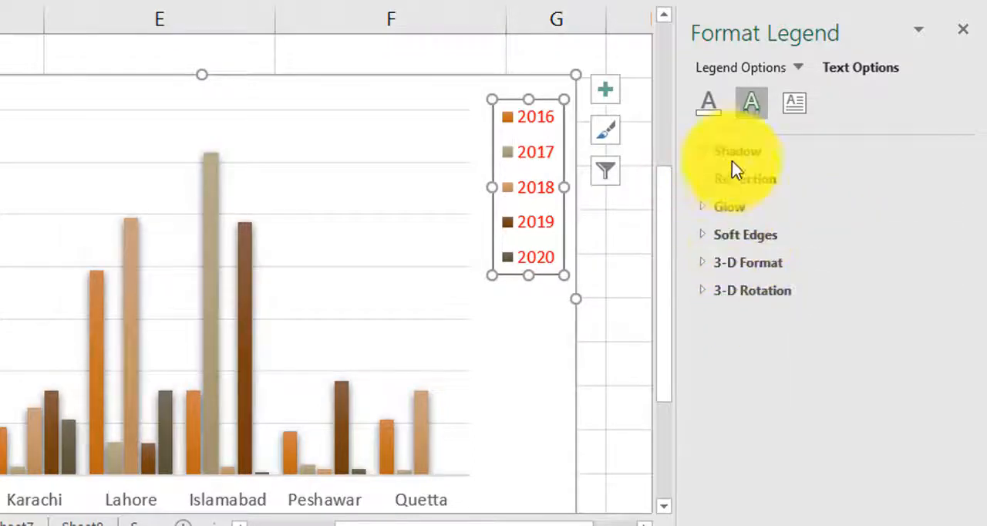
click(797, 100)
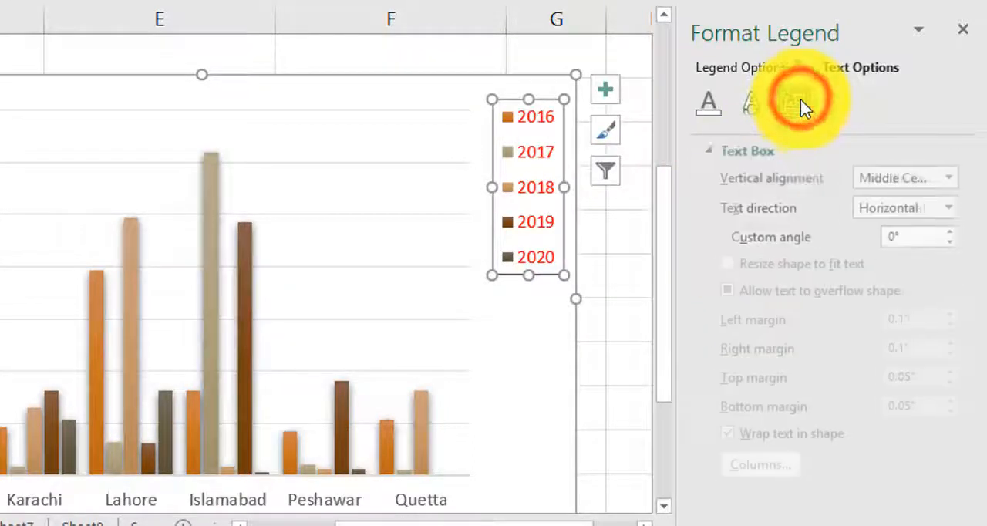
click(700, 151)
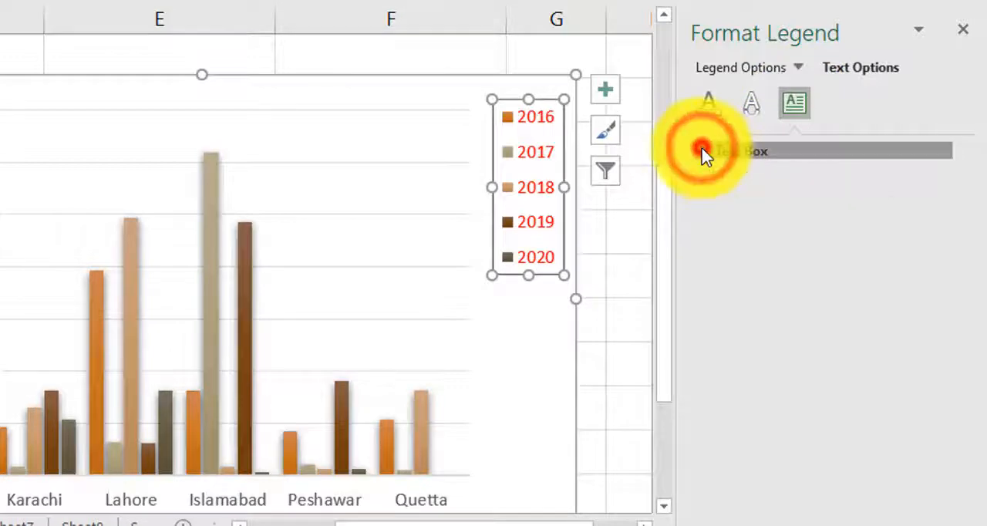
click(702, 153)
click(940, 180)
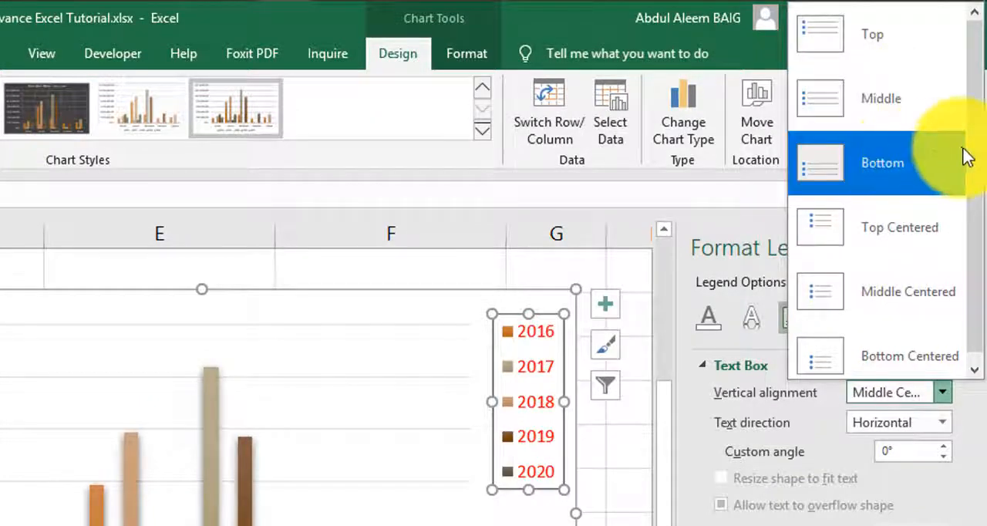
click(944, 393)
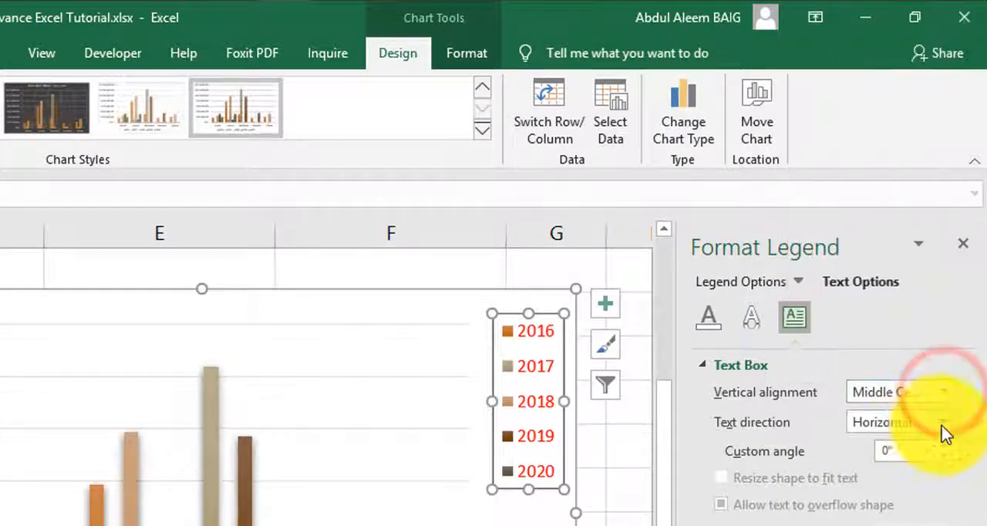
Step: Try rotating the legend text 90°, 270° and stacked before returning the text direction to horizontal
click(942, 422)
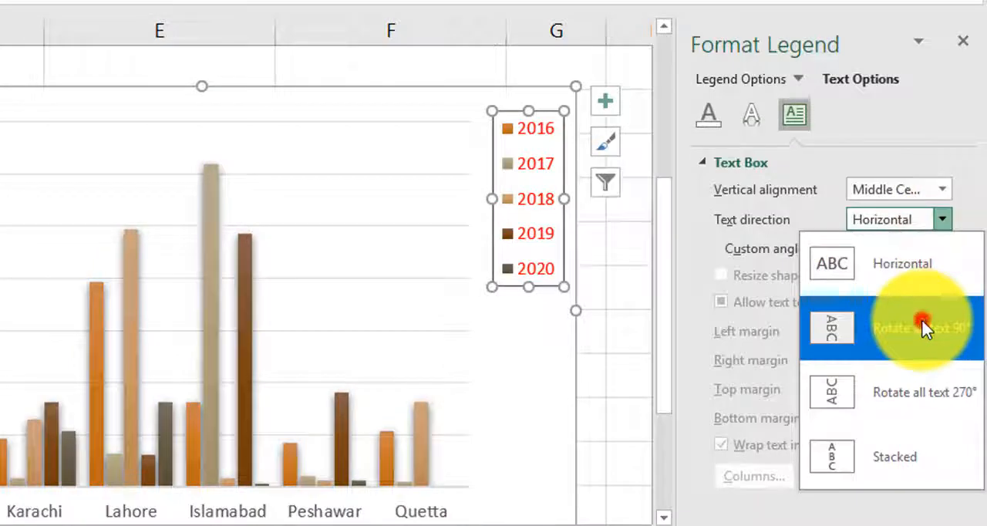
click(925, 328)
click(944, 222)
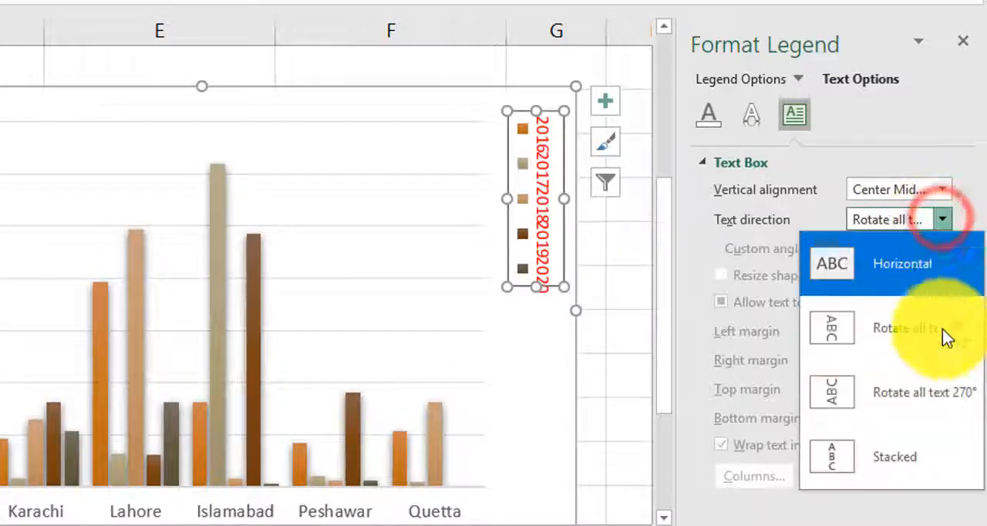
click(950, 332)
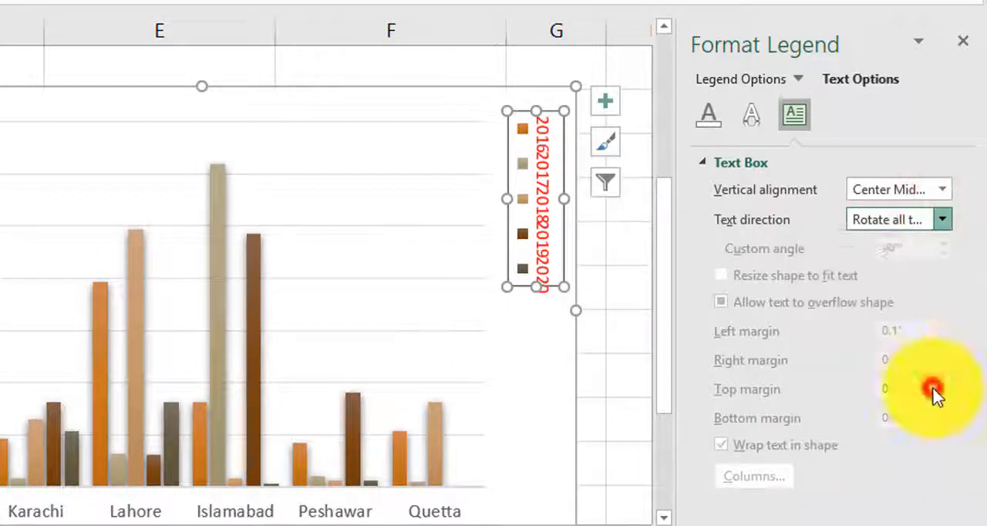
click(947, 224)
click(926, 466)
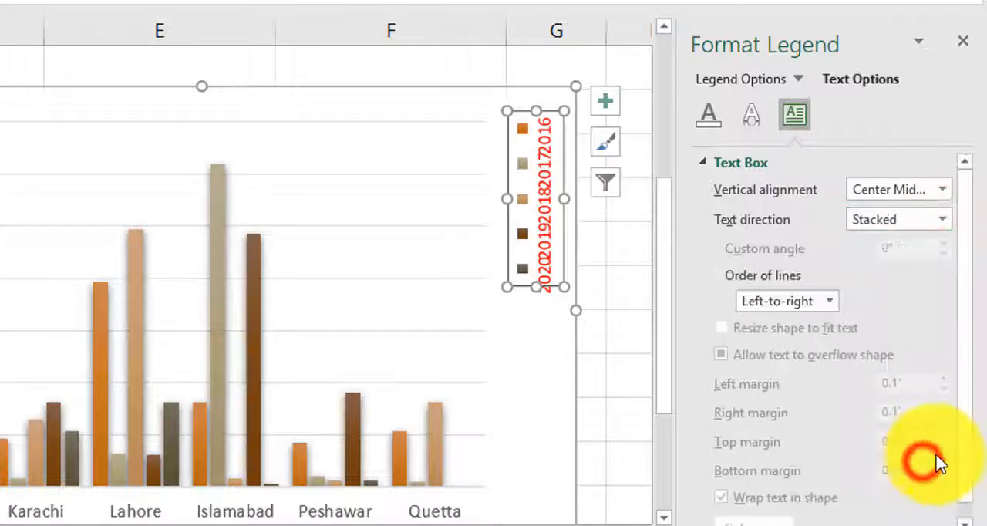
click(943, 222)
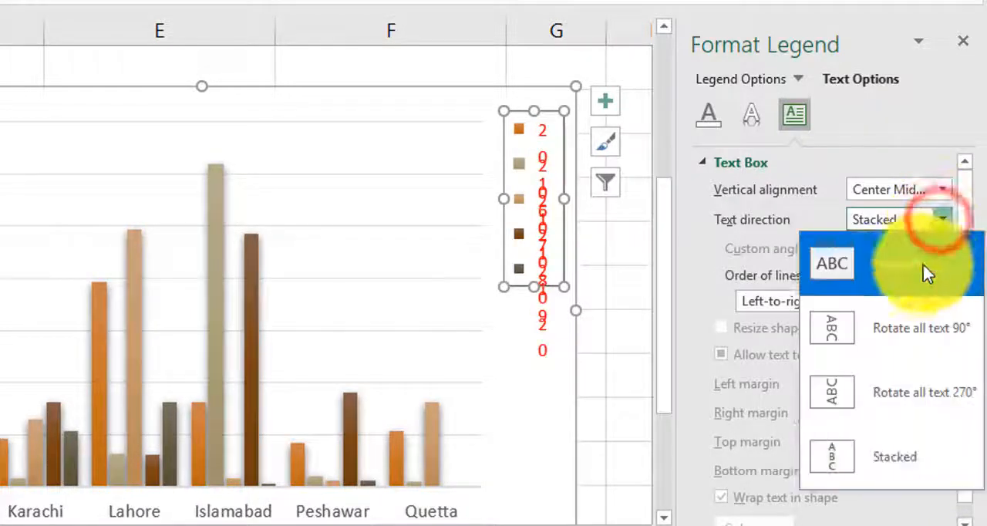
click(879, 266)
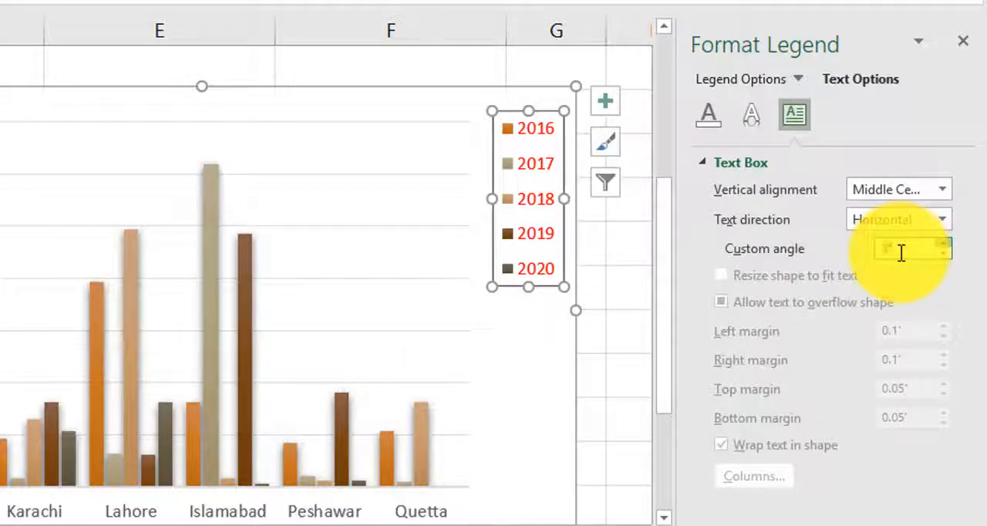
Step: Tilt the legend text by raising its custom angle to 6°
key(Up)
key(Up)
key(Up)
key(Up)
key(Up)
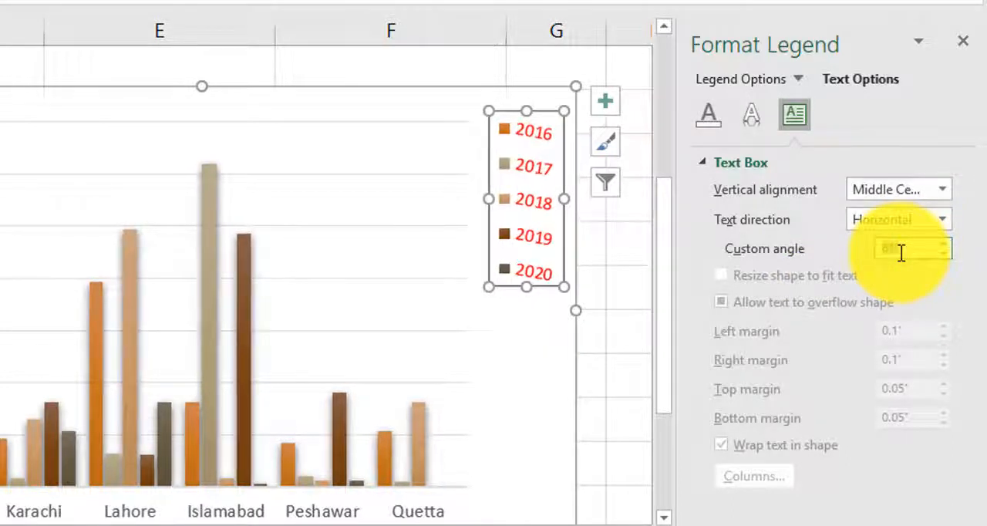
Step: Reset the legend text's custom angle to 0° after nudging it higher
key(Up)
key(Up)
key(Up)
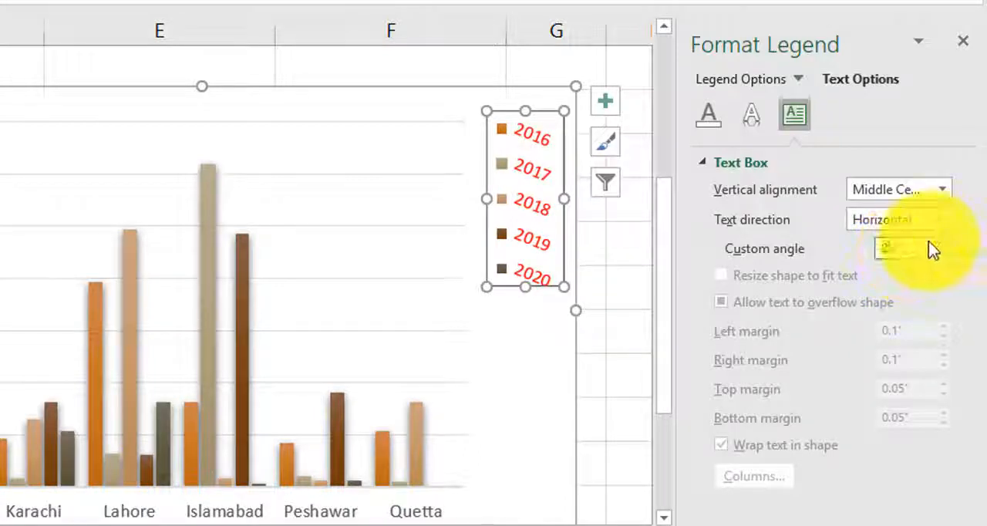
text(0)
key(Return)
Step: Switch the format pane to the 2016 data series and give its columns a solid dark border
click(702, 160)
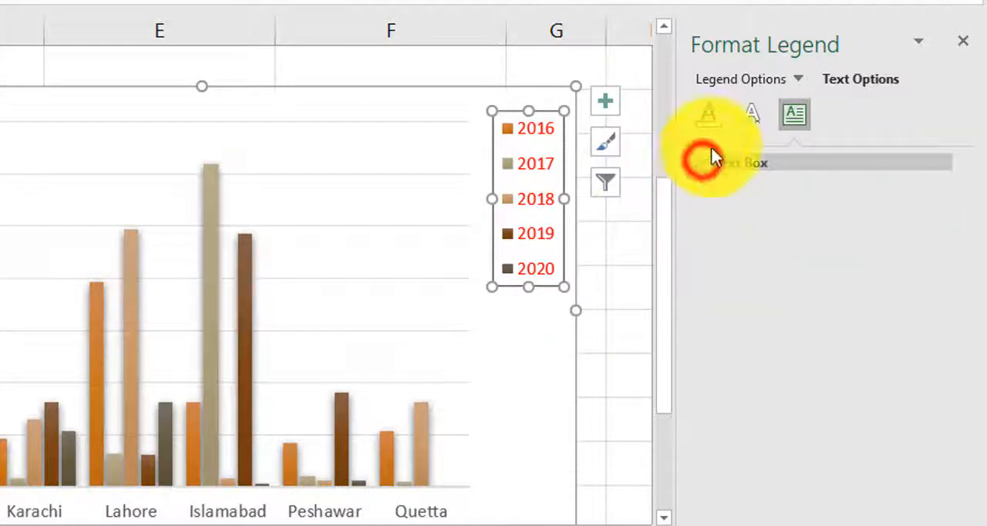
click(879, 81)
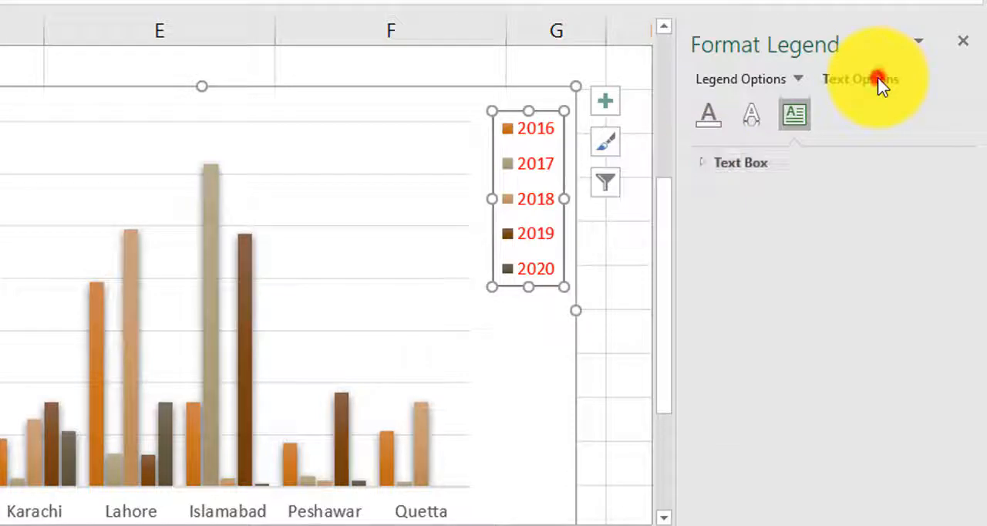
click(747, 84)
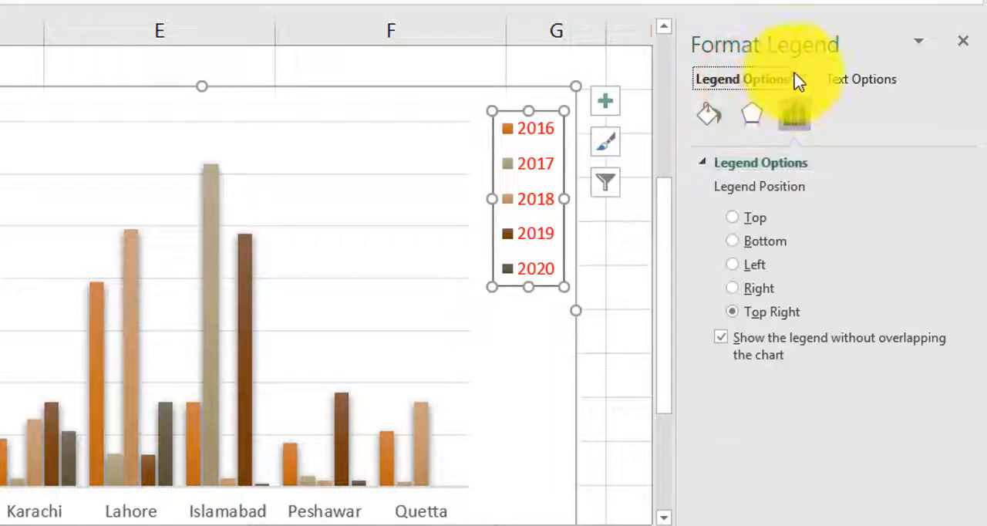
click(802, 78)
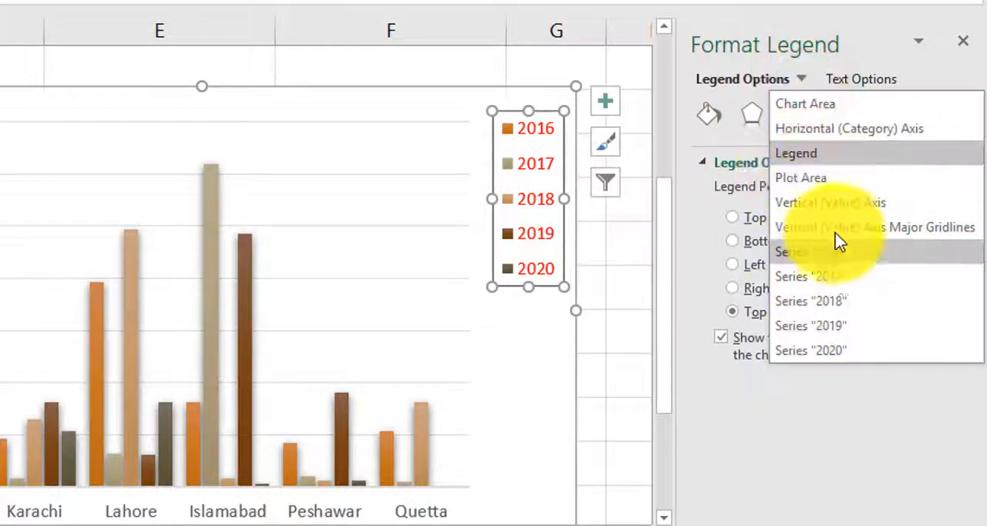
click(834, 253)
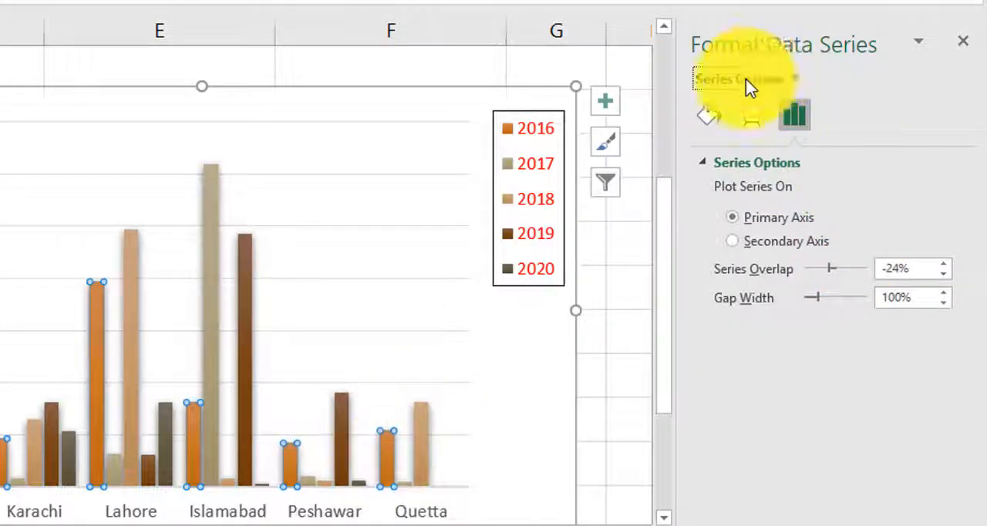
click(794, 78)
click(795, 79)
click(795, 79)
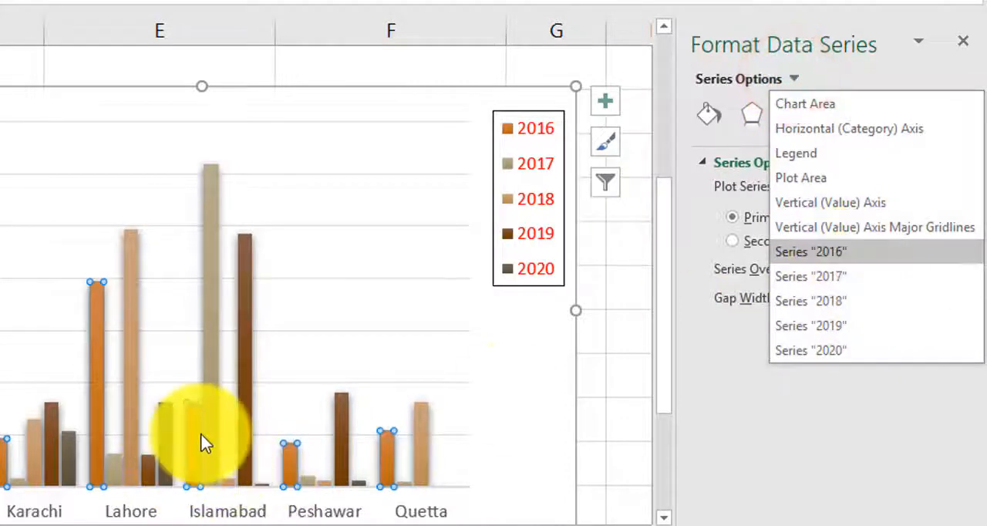
click(804, 423)
click(714, 127)
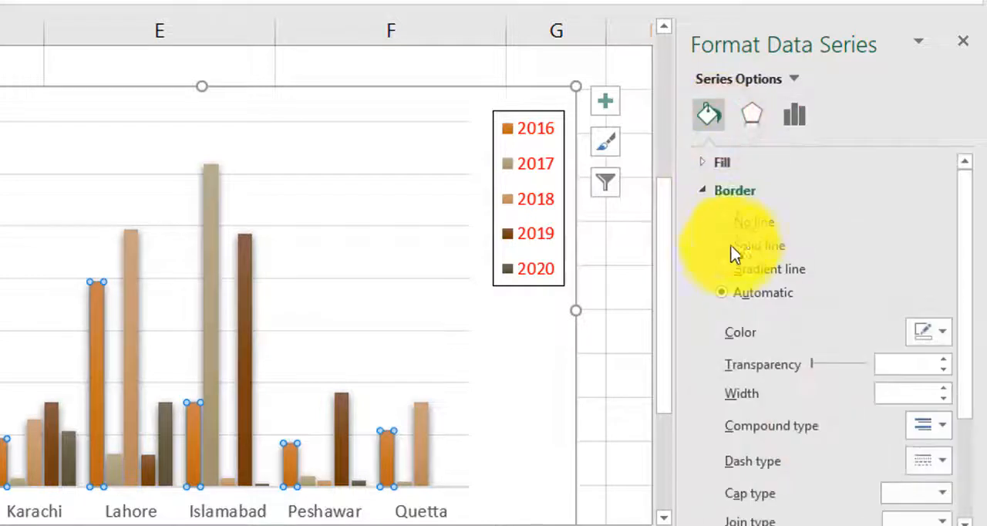
click(725, 247)
click(942, 333)
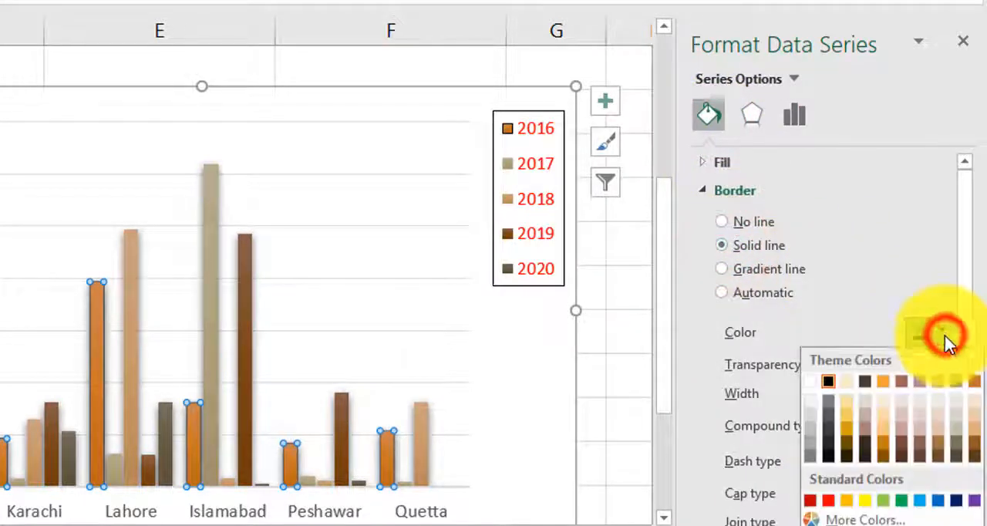
click(846, 420)
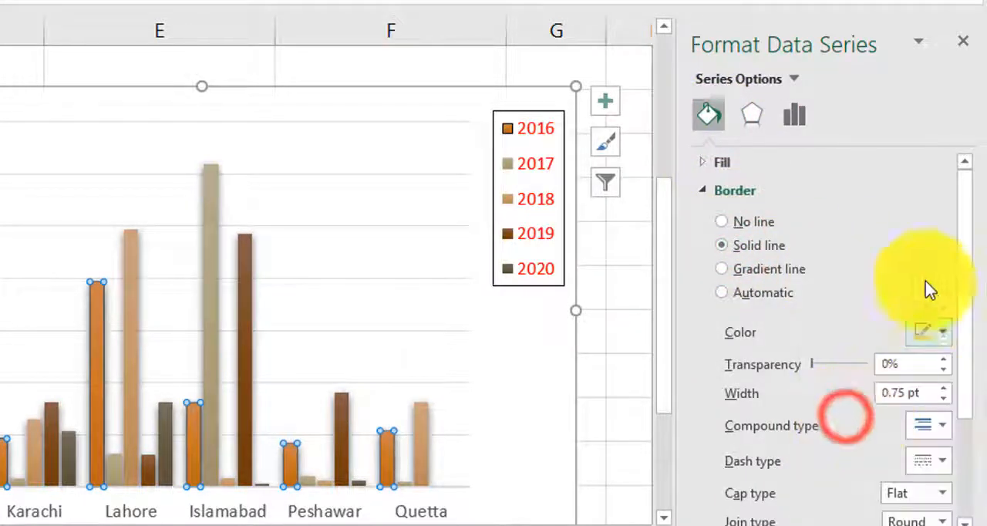
Step: Fill the 2016 series columns with a solid yellow colour
click(698, 191)
click(697, 164)
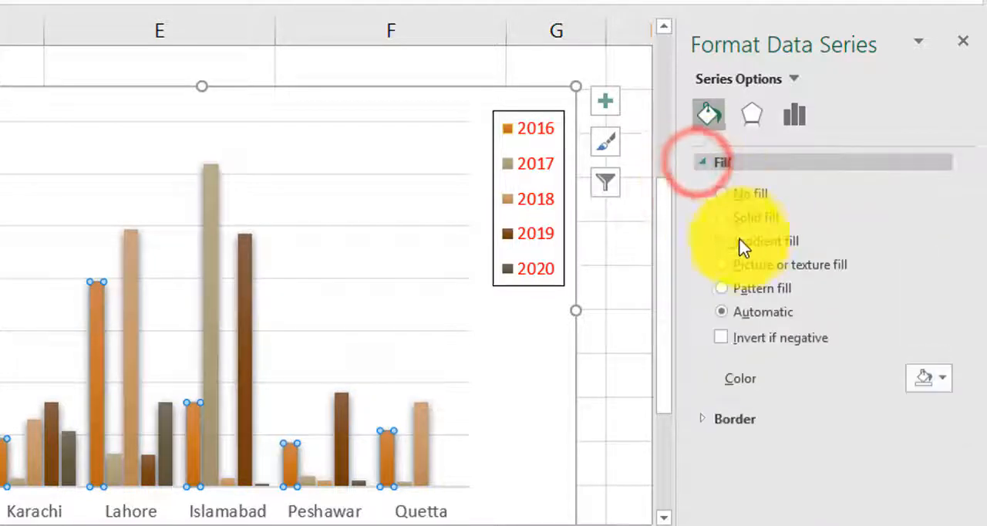
click(721, 218)
click(942, 378)
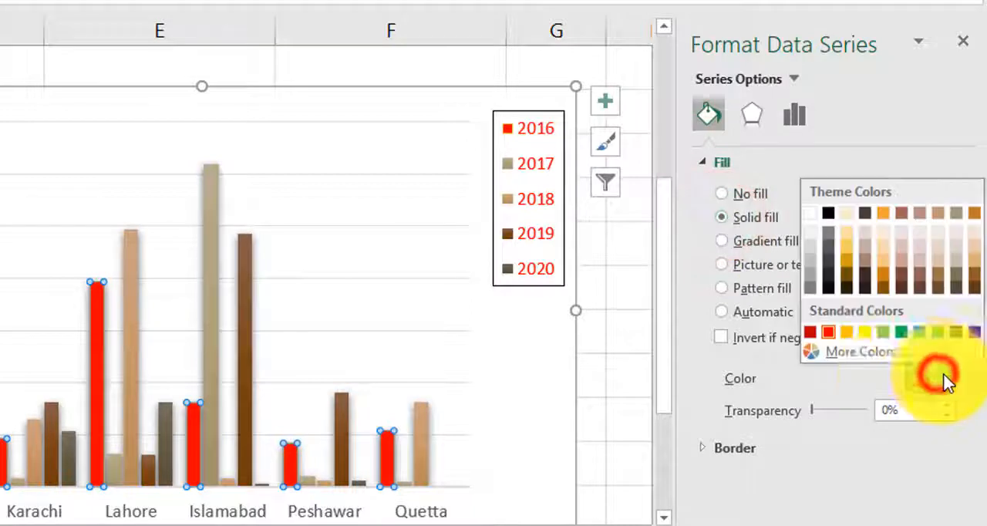
click(865, 332)
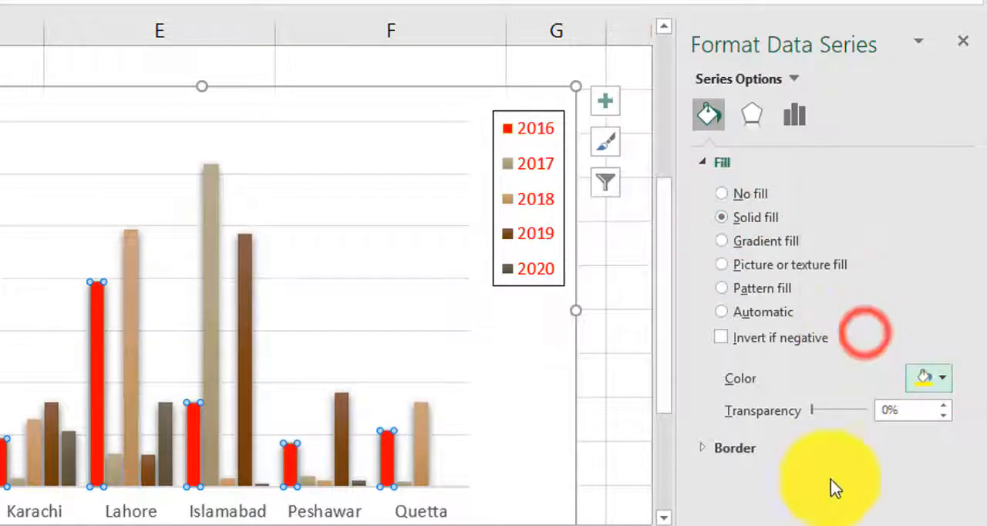
click(826, 478)
Step: Select the chart area to format it
click(707, 115)
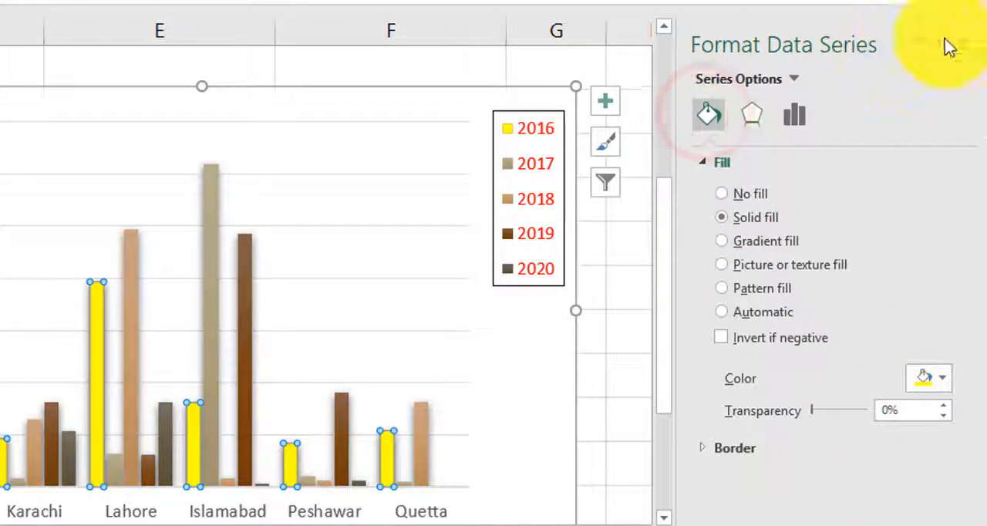
click(478, 242)
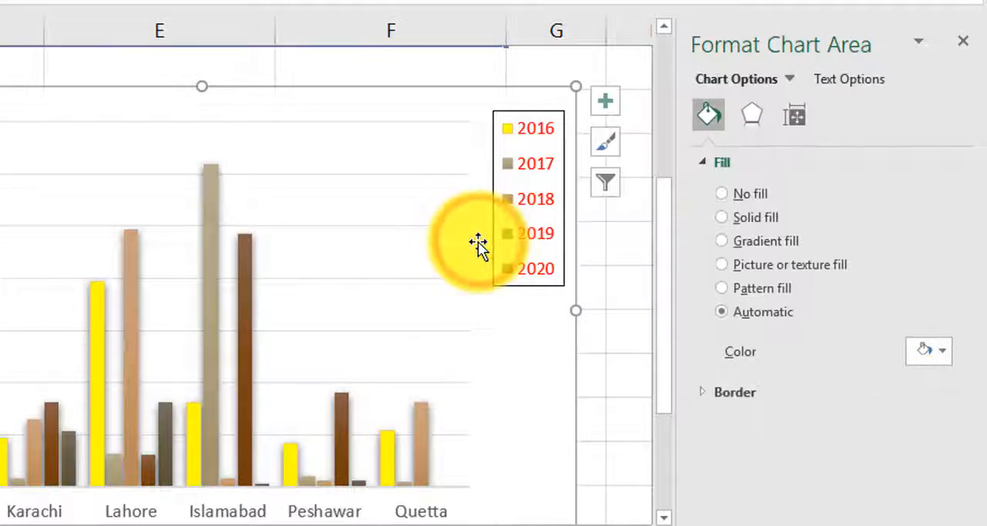